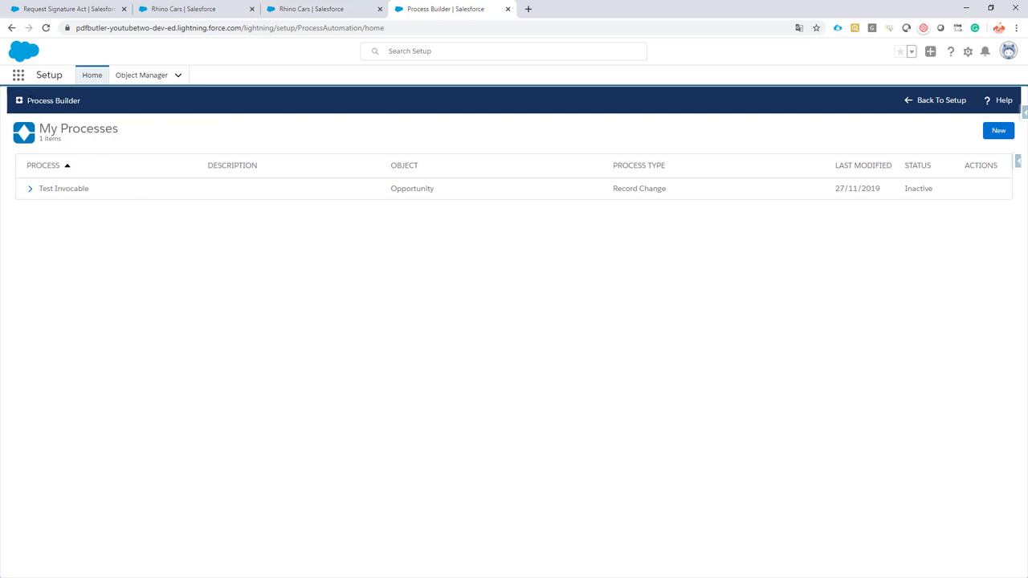
# Step: Switch to the SIGN Butler app in the Salesforce org and open the newest Rhino Cars sign request
pyautogui.click(191, 9)
pyautogui.click(296, 9)
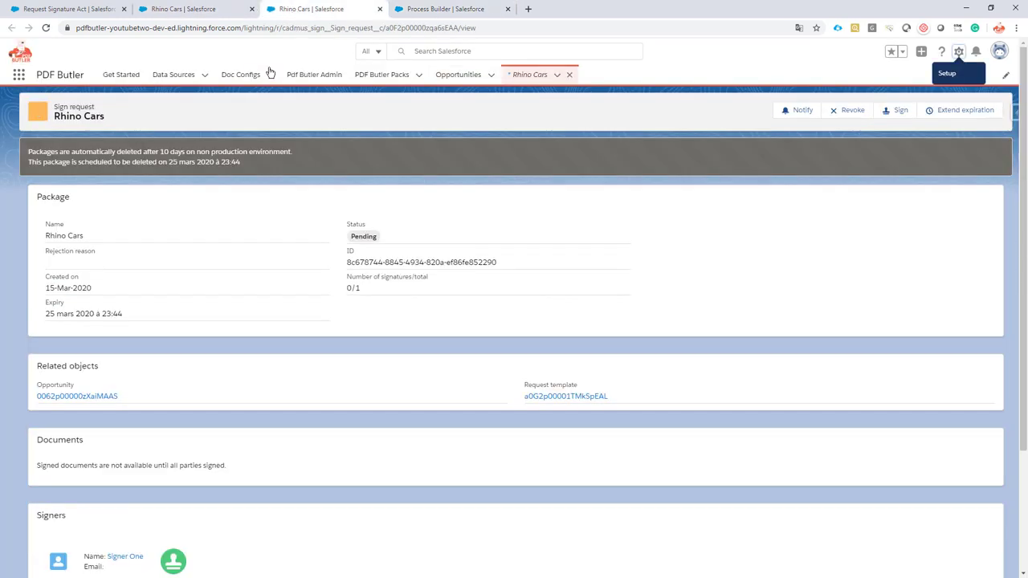
pyautogui.click(17, 75)
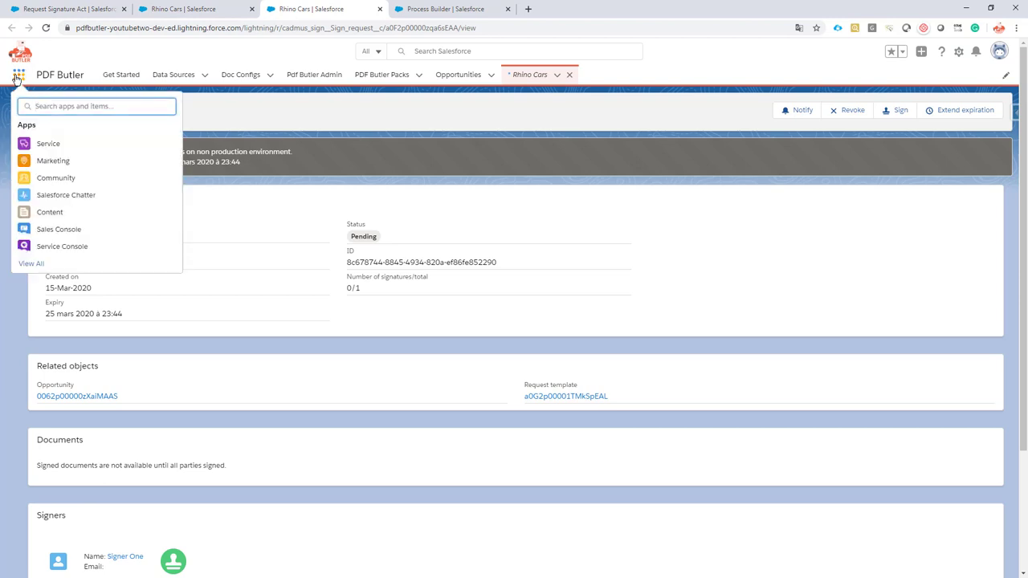
pyautogui.write('sign')
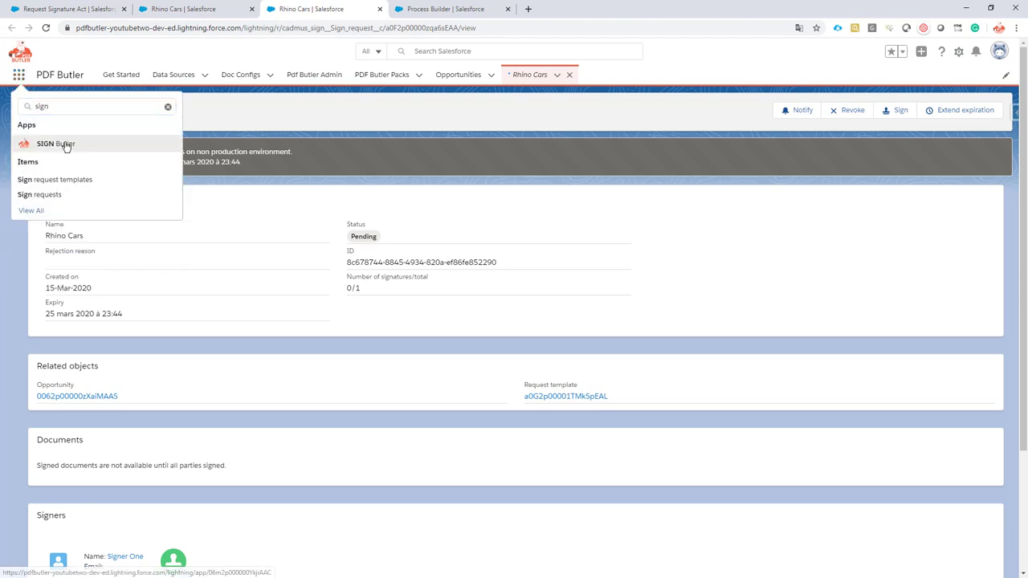
pyautogui.click(65, 145)
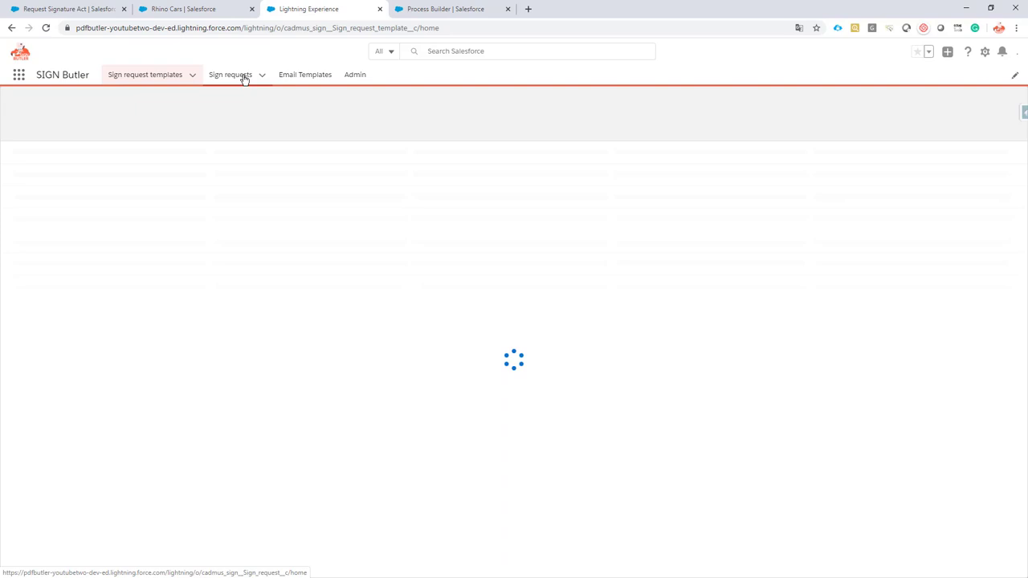
pyautogui.click(244, 78)
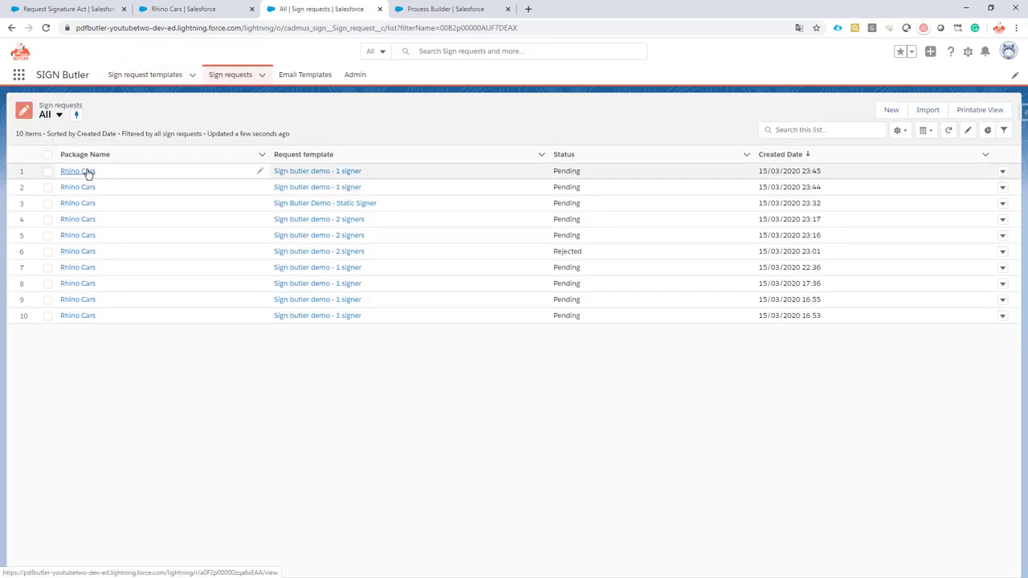
pyautogui.click(83, 172)
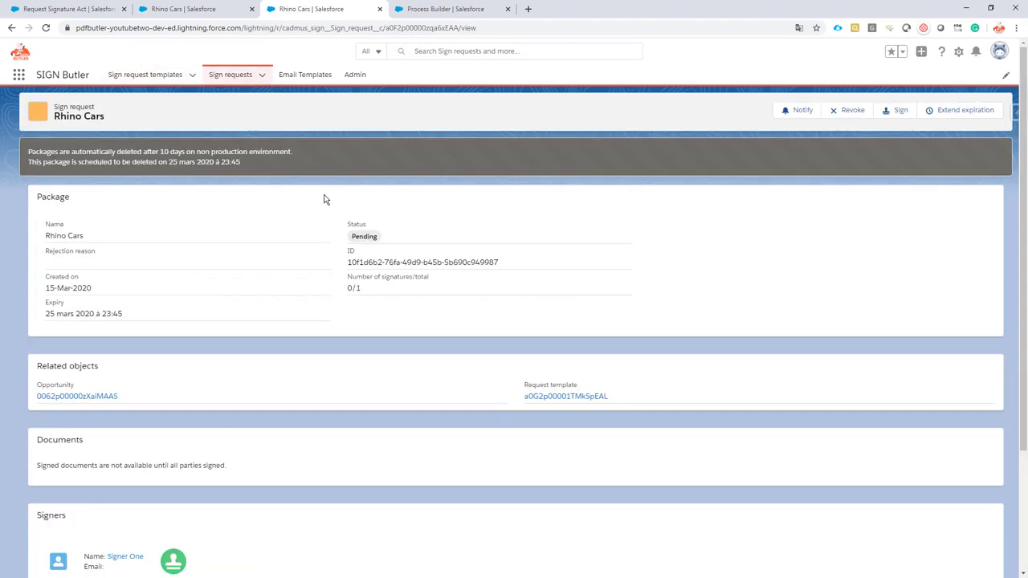
# Step: Return to the list of sign requests and examine the status values available for the newest Rhino Cars request
pyautogui.click(233, 76)
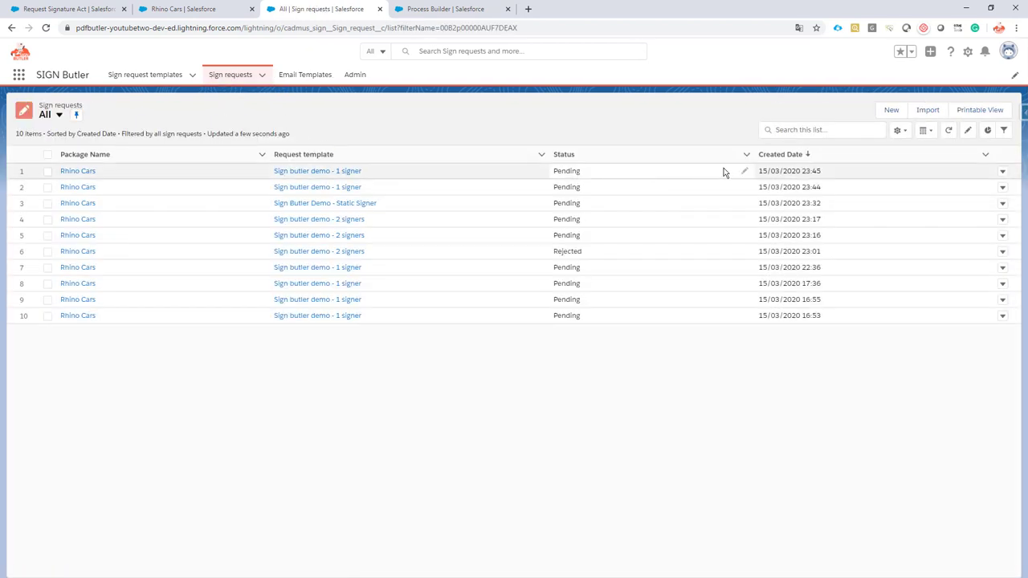
pyautogui.click(746, 173)
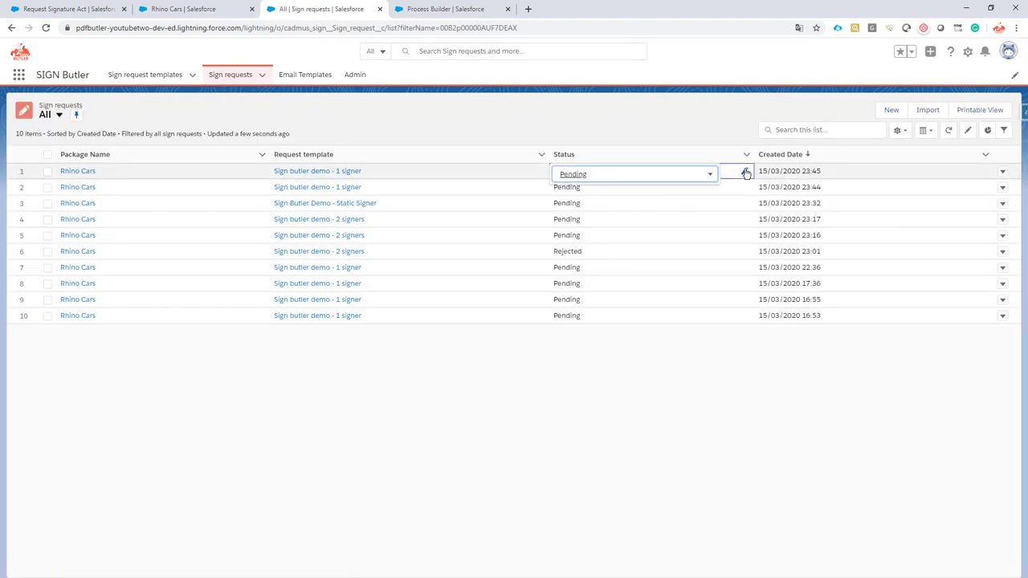
pyautogui.click(700, 177)
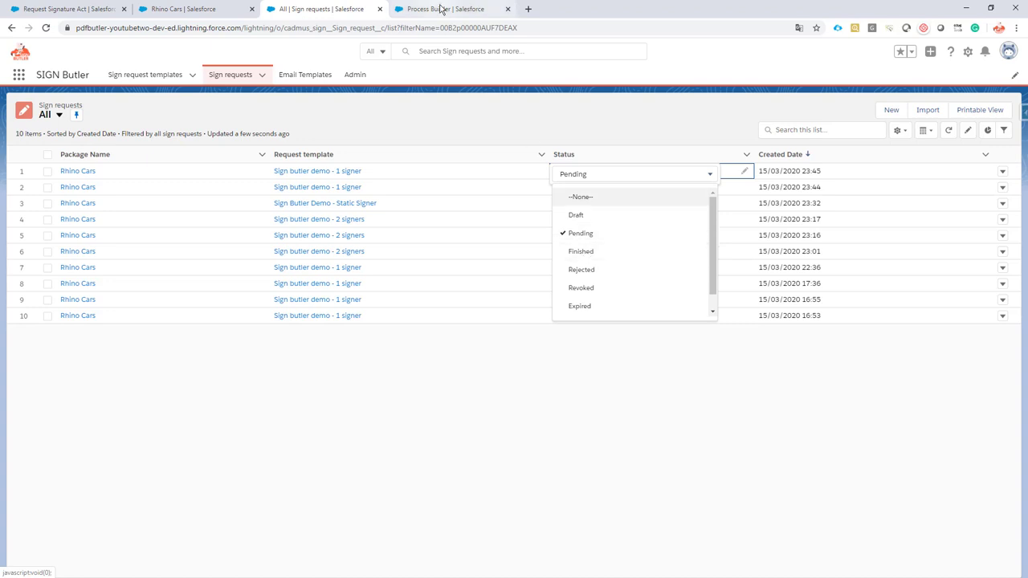
# Step: Create a process in Process Builder named "Action on Sign Request" that starts when a record changes
pyautogui.click(439, 11)
pyautogui.click(996, 131)
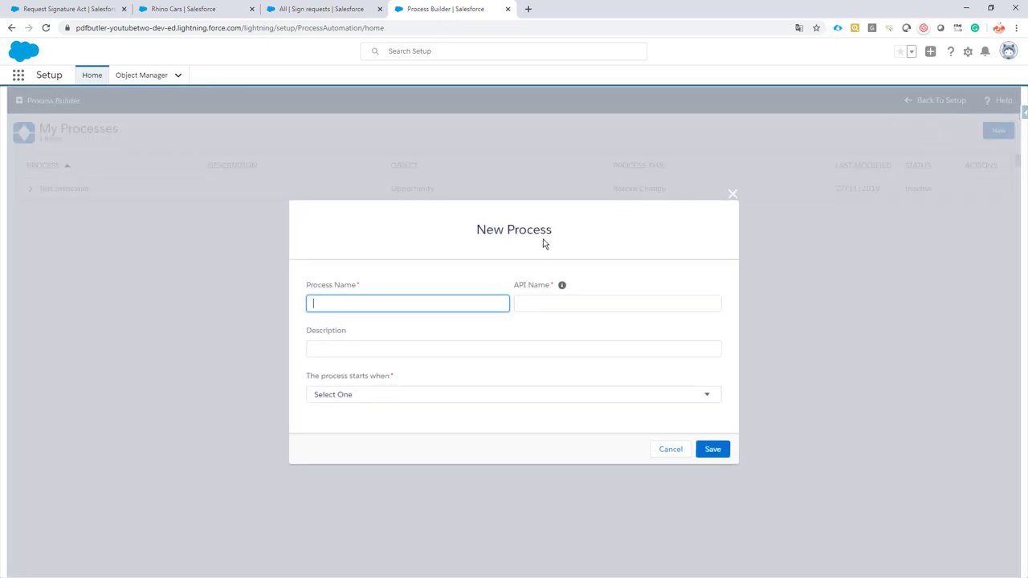
pyautogui.write('Action on Sign Request')
pyautogui.click(374, 394)
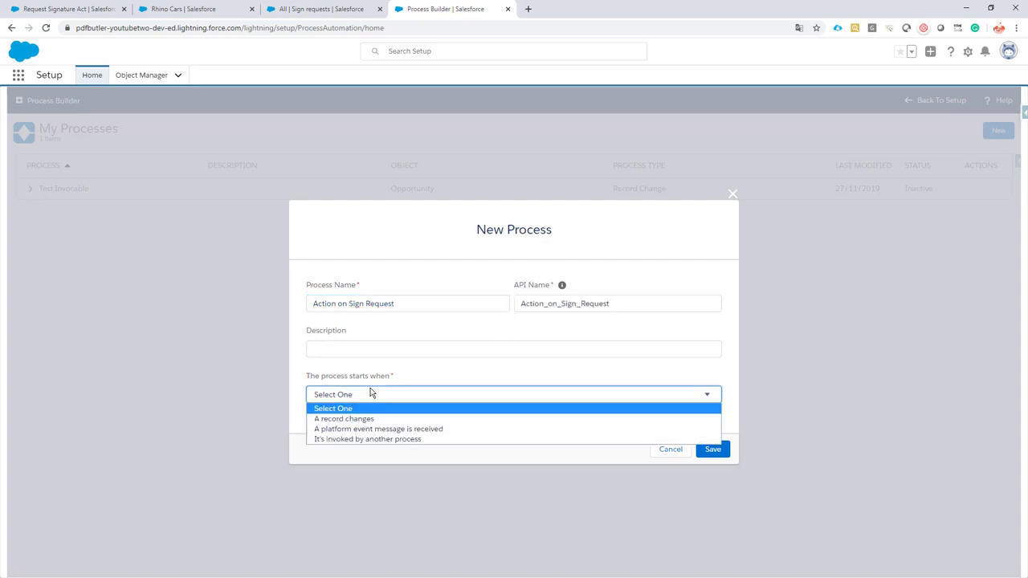
pyautogui.click(413, 419)
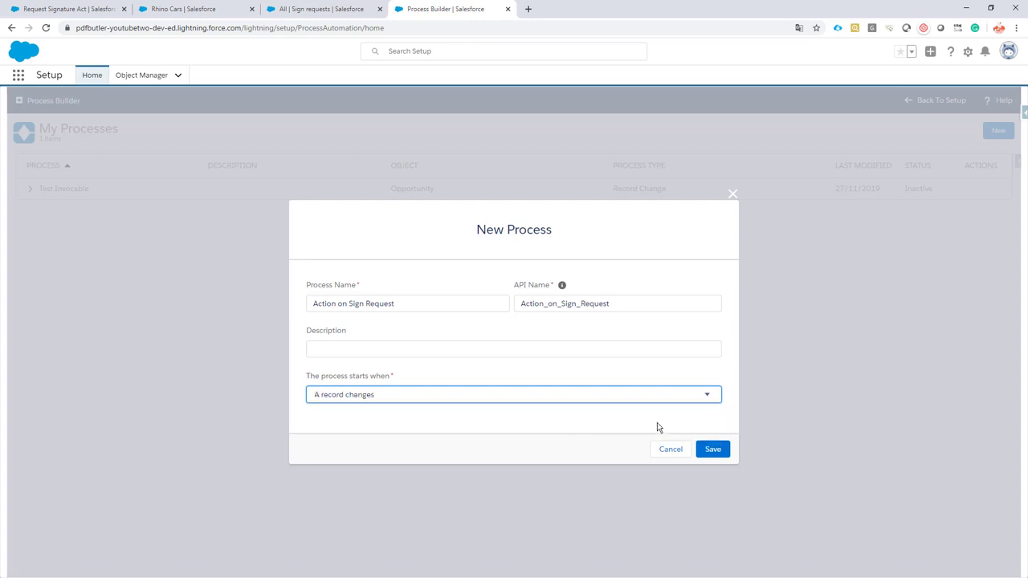
pyautogui.click(713, 449)
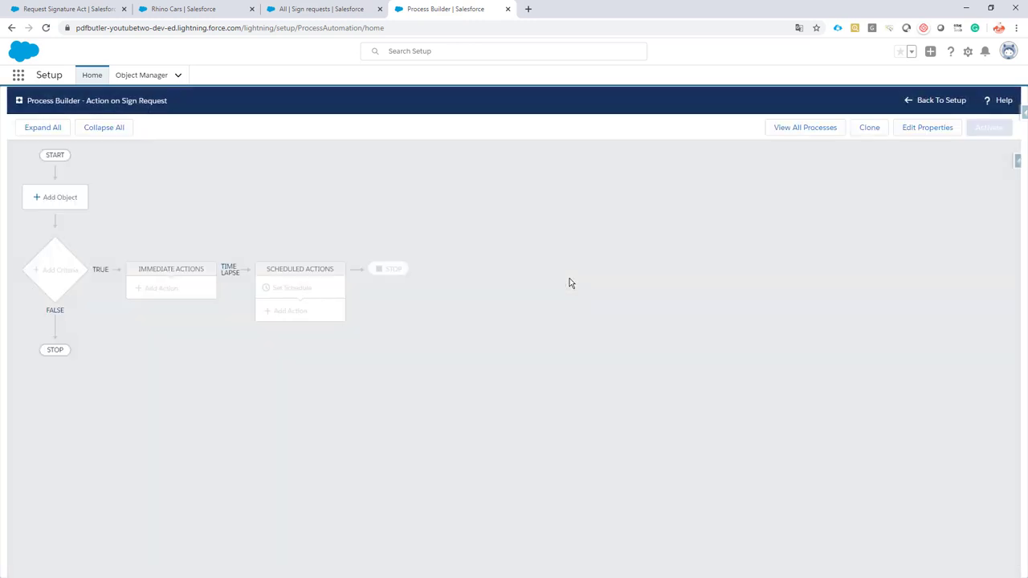
# Step: Set Sign request as the process object, starting the process when a record is created or edited, and save
pyautogui.click(62, 198)
pyautogui.click(728, 206)
pyautogui.write('sign')
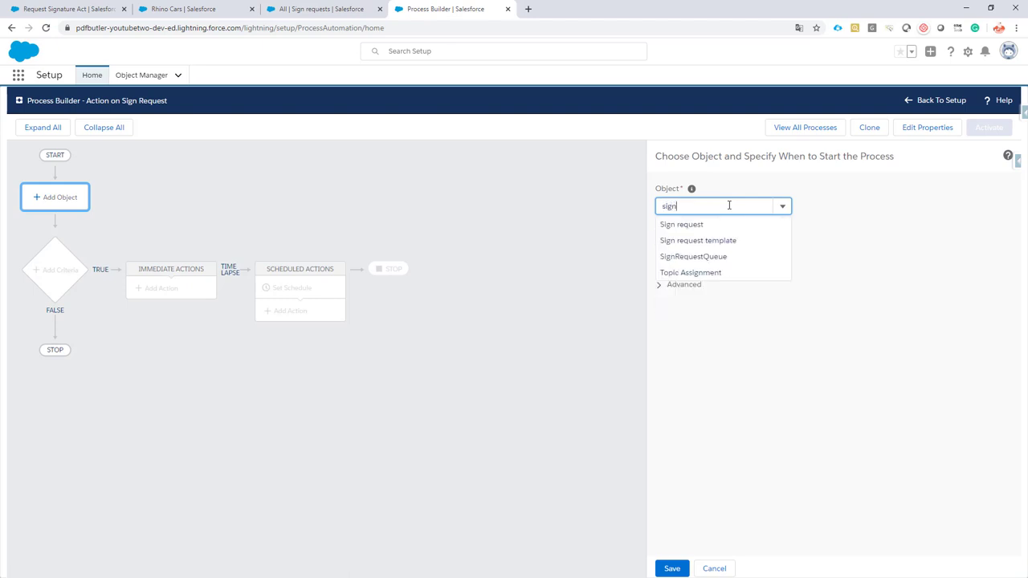
pyautogui.click(694, 226)
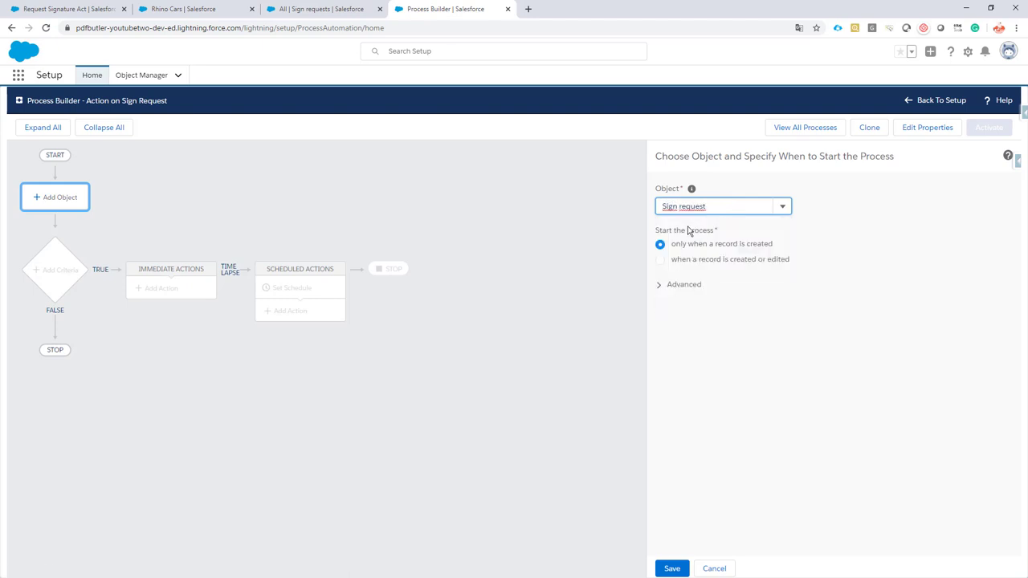
pyautogui.click(687, 259)
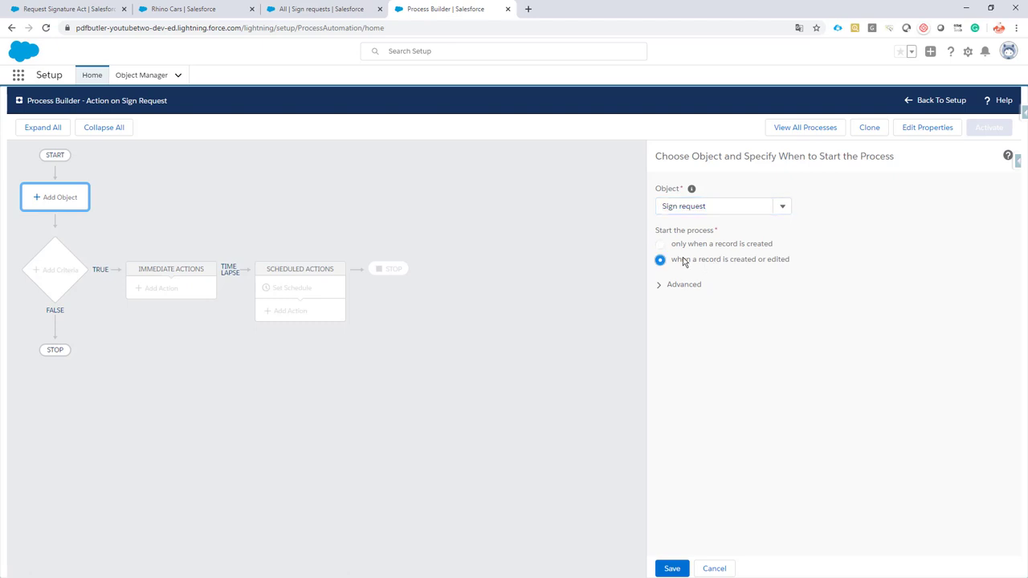
pyautogui.click(677, 569)
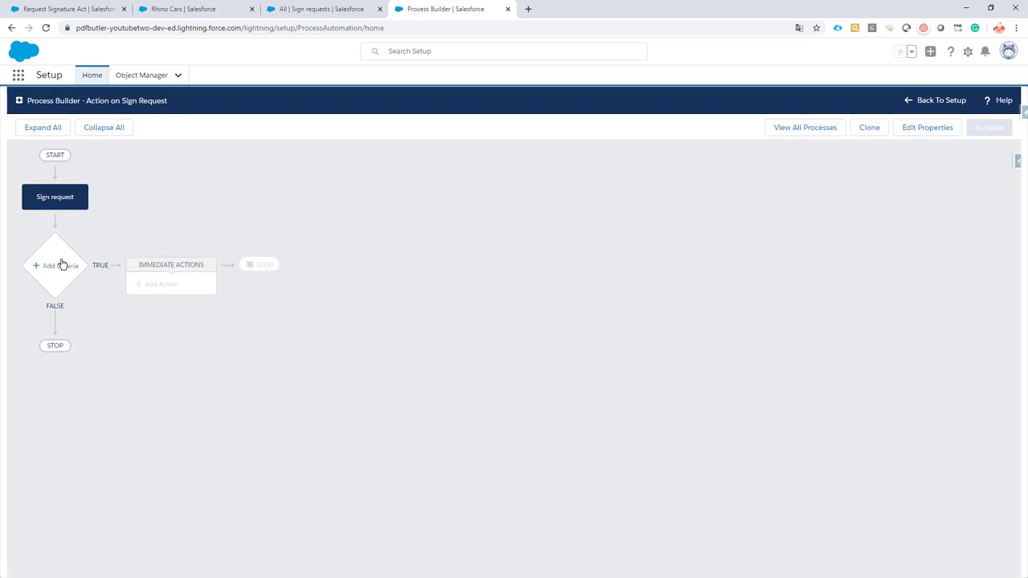
# Step: Add and save a criteria node named "Finished" with the condition that the sign request's Status equals the picklist value Finished
pyautogui.click(63, 270)
pyautogui.click(638, 206)
pyautogui.write('Finished')
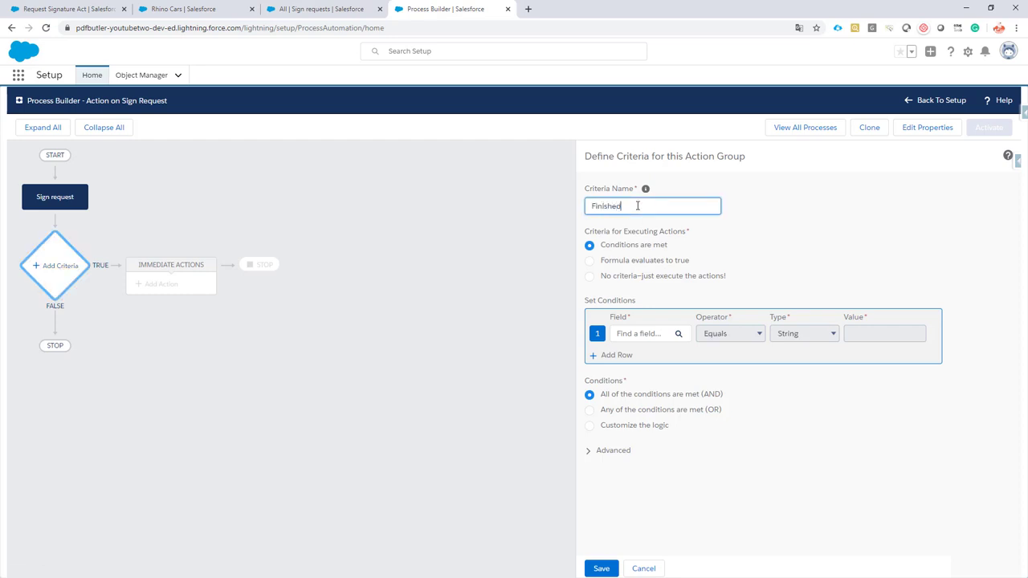
pyautogui.click(645, 334)
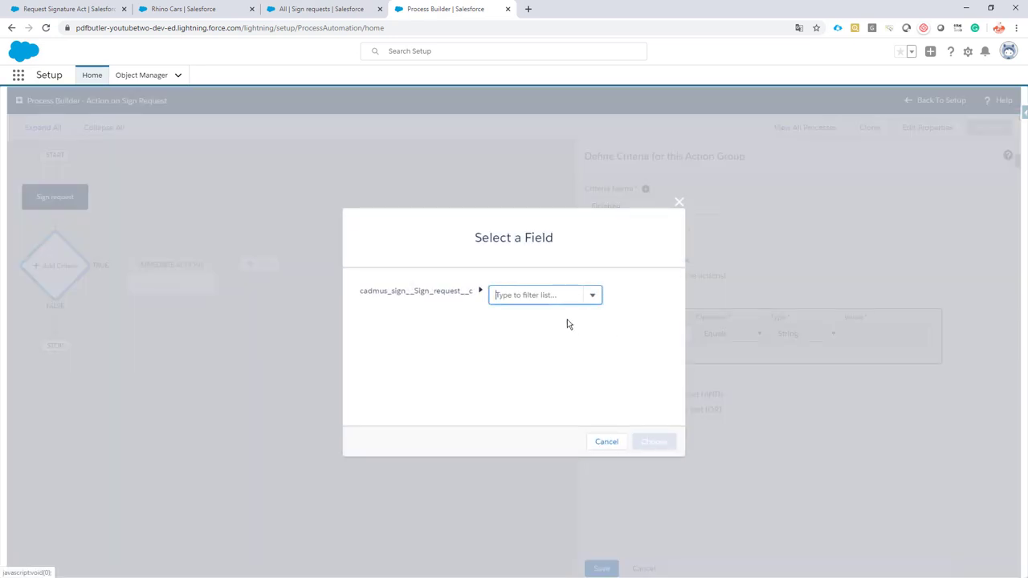
pyautogui.click(534, 295)
pyautogui.write('statu')
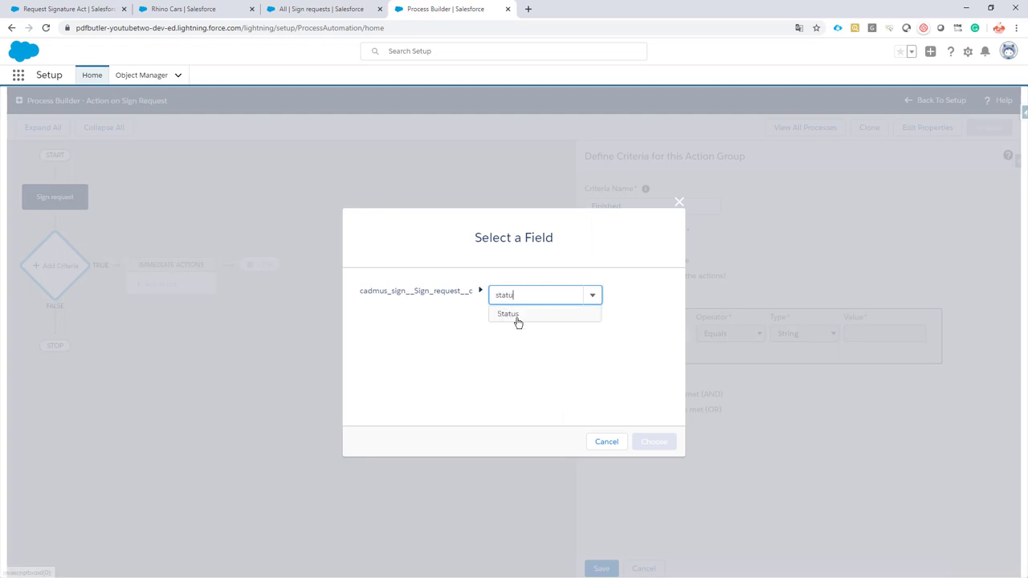
pyautogui.click(516, 316)
pyautogui.click(654, 441)
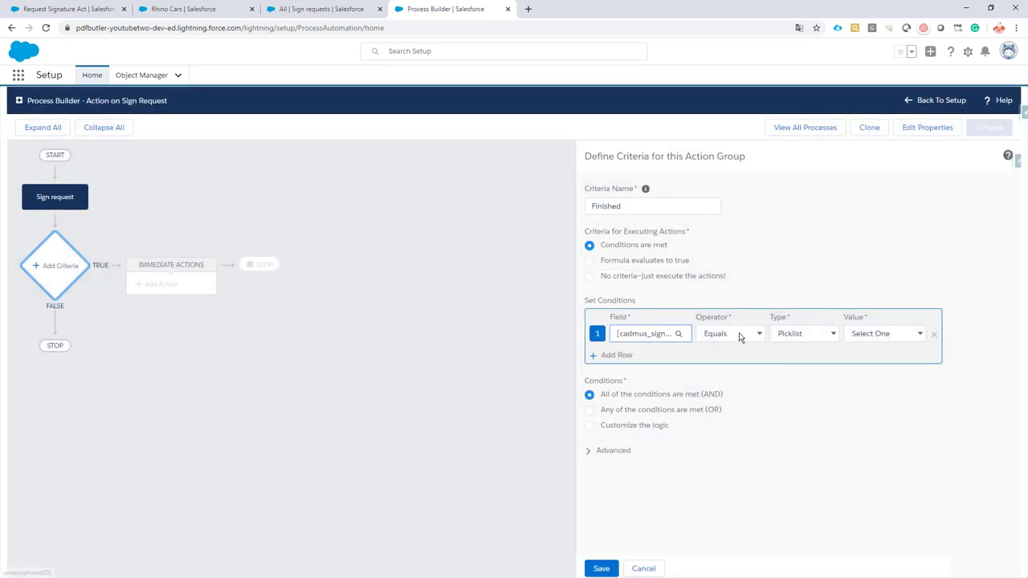
pyautogui.click(874, 335)
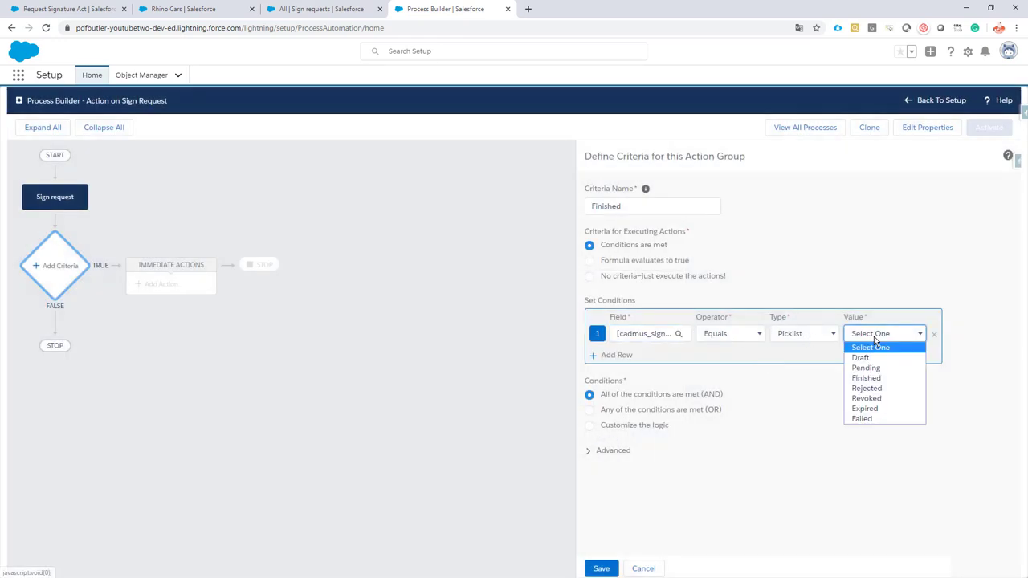
pyautogui.click(886, 378)
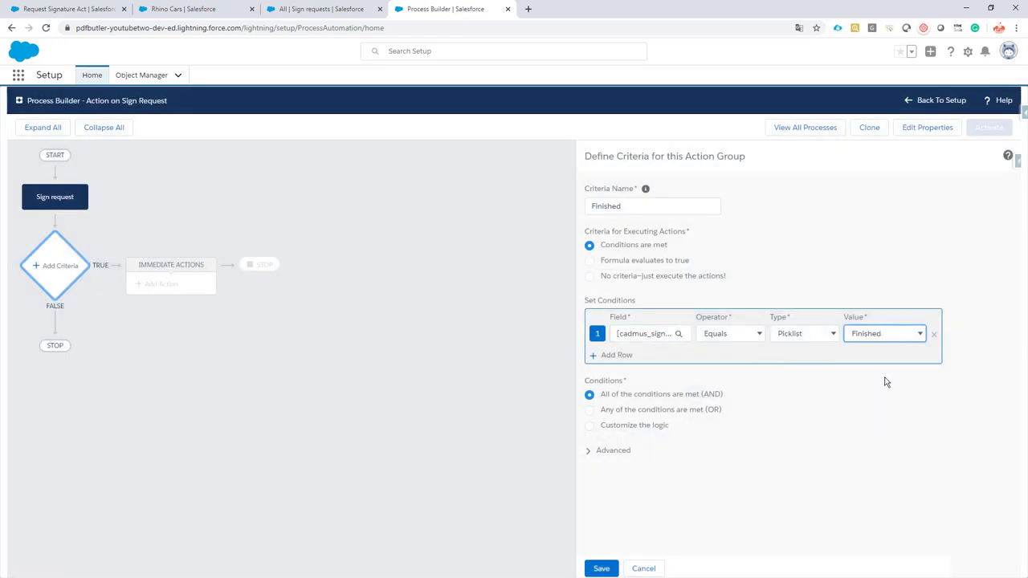
pyautogui.click(601, 569)
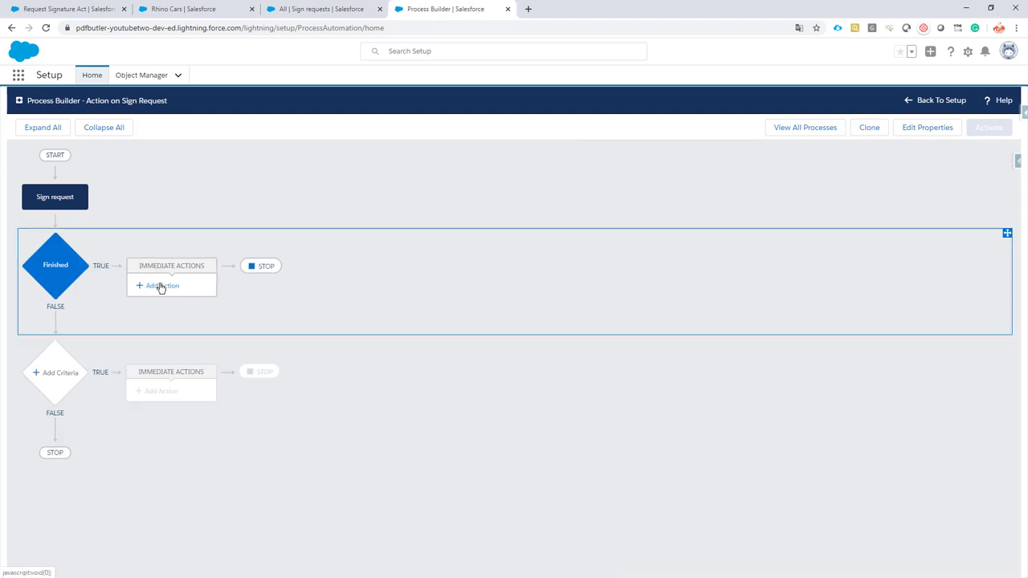
# Step: Add an immediate action of type Update Records named "Closed Won" to the Finished criteria
pyautogui.click(160, 286)
pyautogui.click(729, 207)
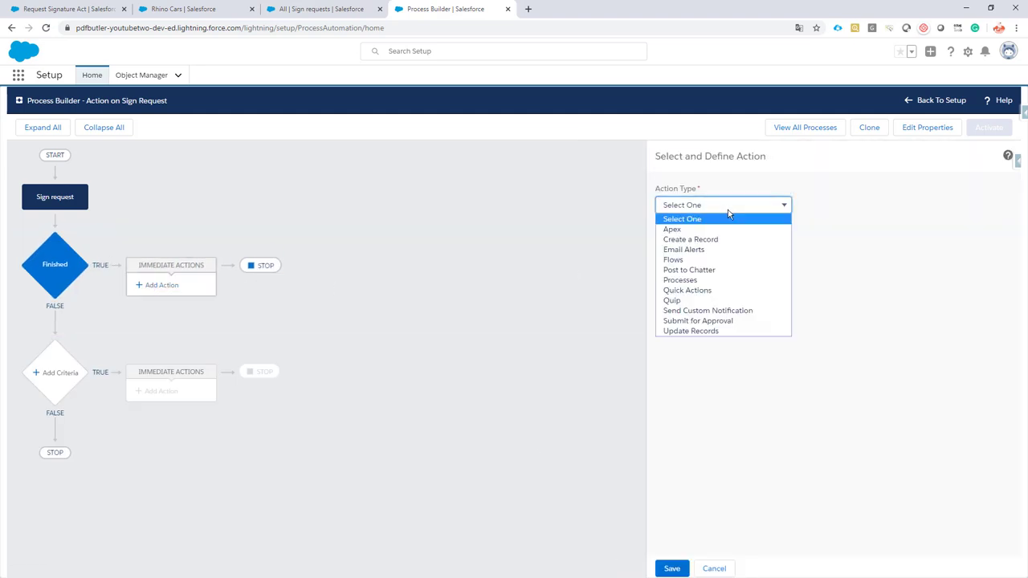
pyautogui.click(721, 331)
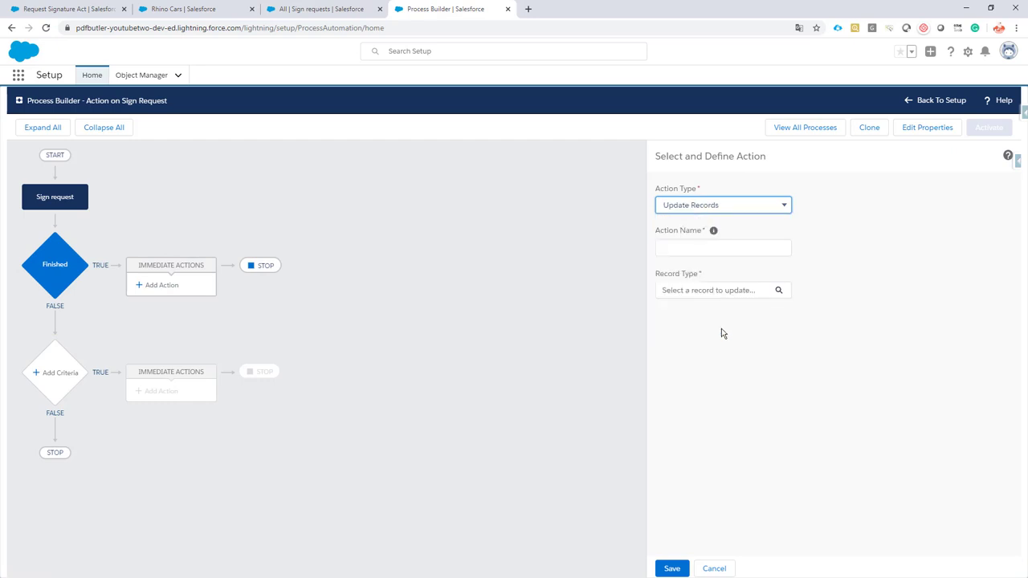
pyautogui.click(700, 246)
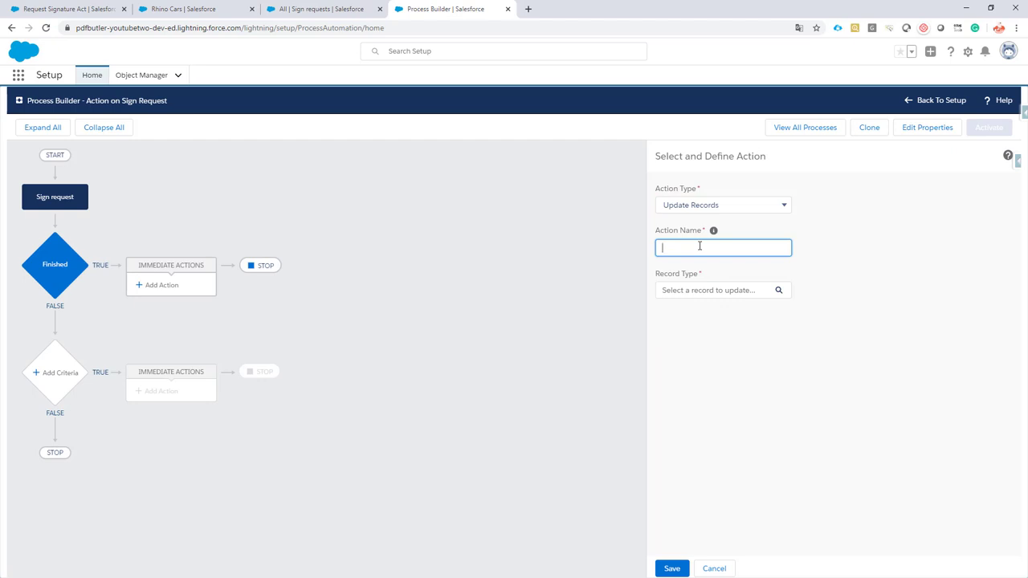
pyautogui.write('Closed Won')
# Step: Choose the Opportunity related to the sign request as the record the Closed Won action updates
pyautogui.click(714, 291)
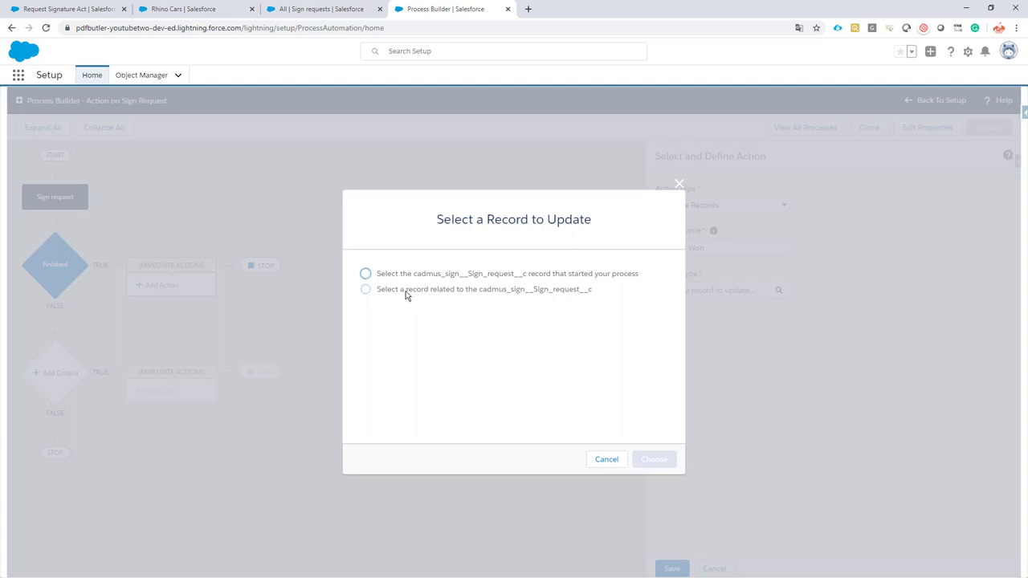
pyautogui.click(412, 290)
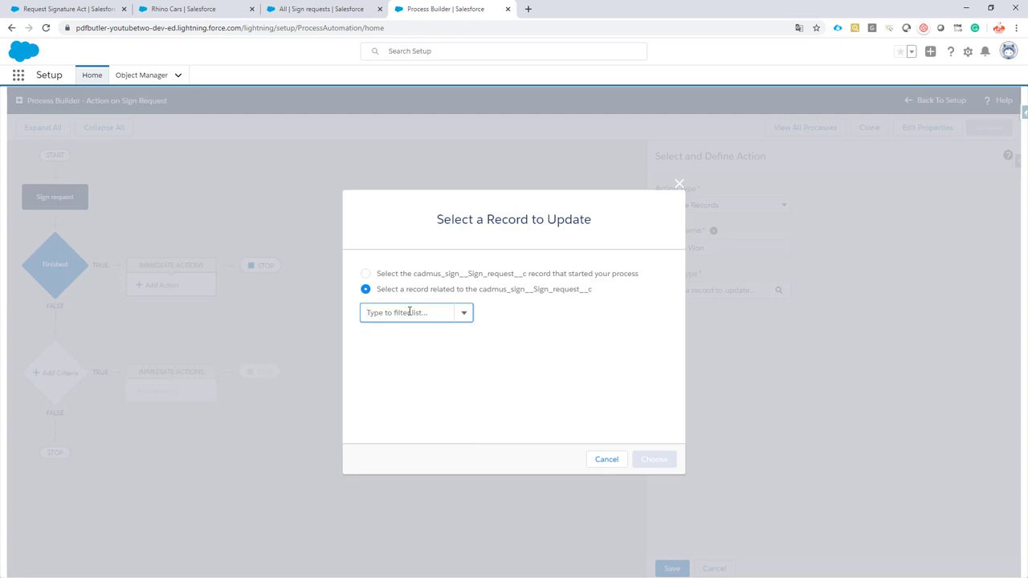
pyautogui.click(426, 313)
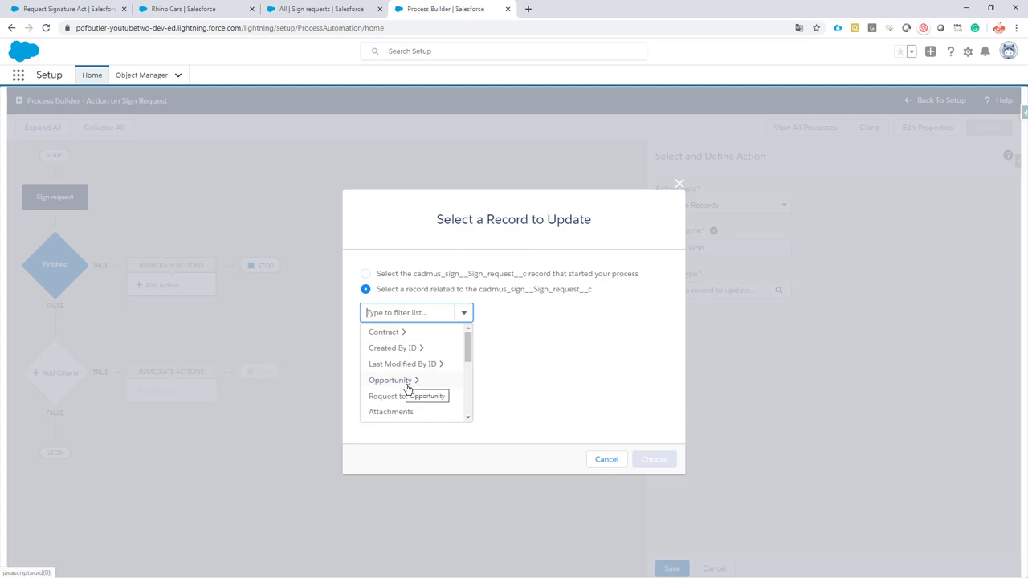
pyautogui.scroll(-1, 414, 376)
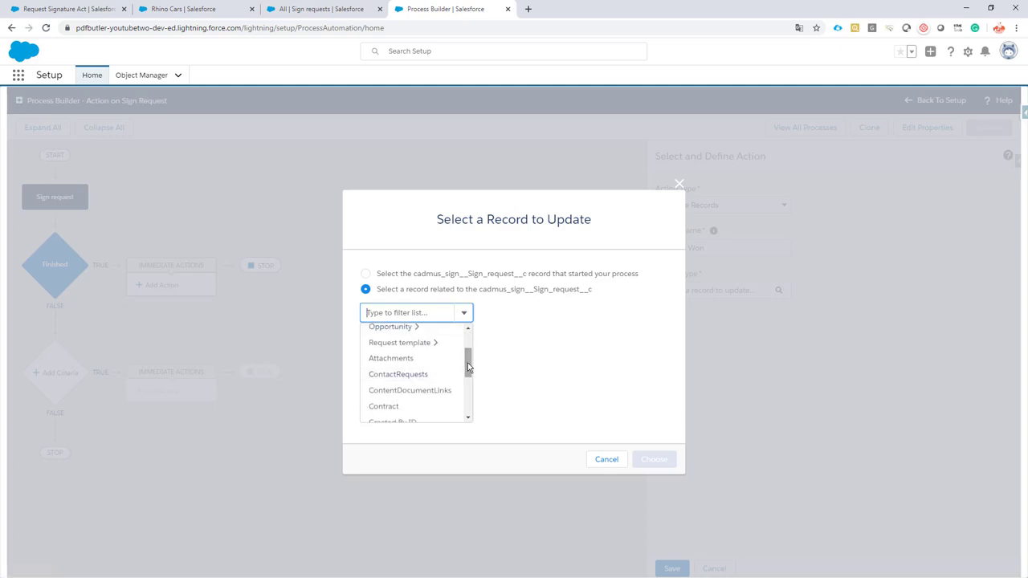
pyautogui.moveTo(467, 356)
pyautogui.mouseDown()
pyautogui.moveTo(469, 382)
pyautogui.moveTo(471, 364)
pyautogui.mouseUp()
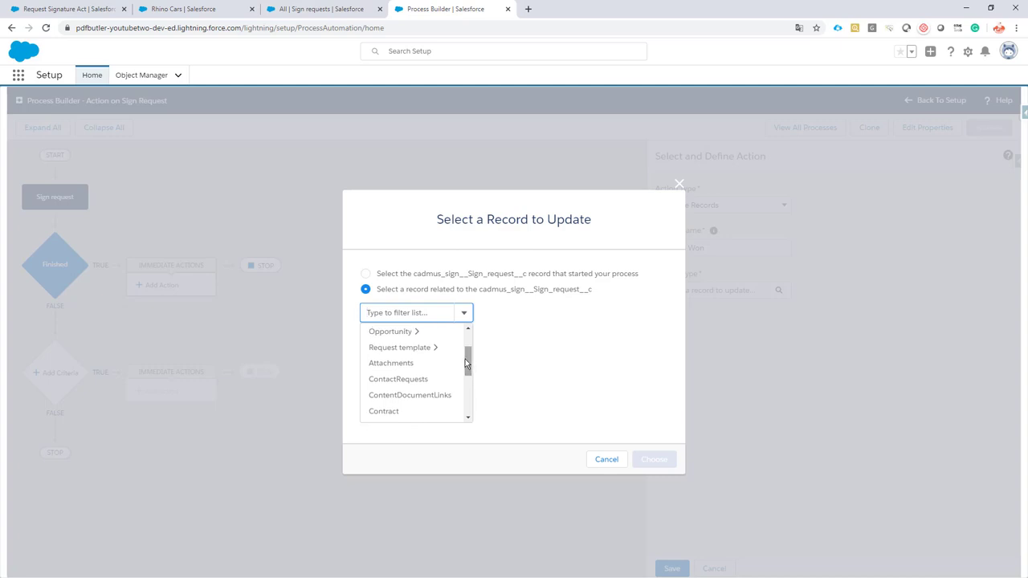
pyautogui.moveTo(468, 360); pyautogui.dragTo(466, 405)
pyautogui.click(416, 371)
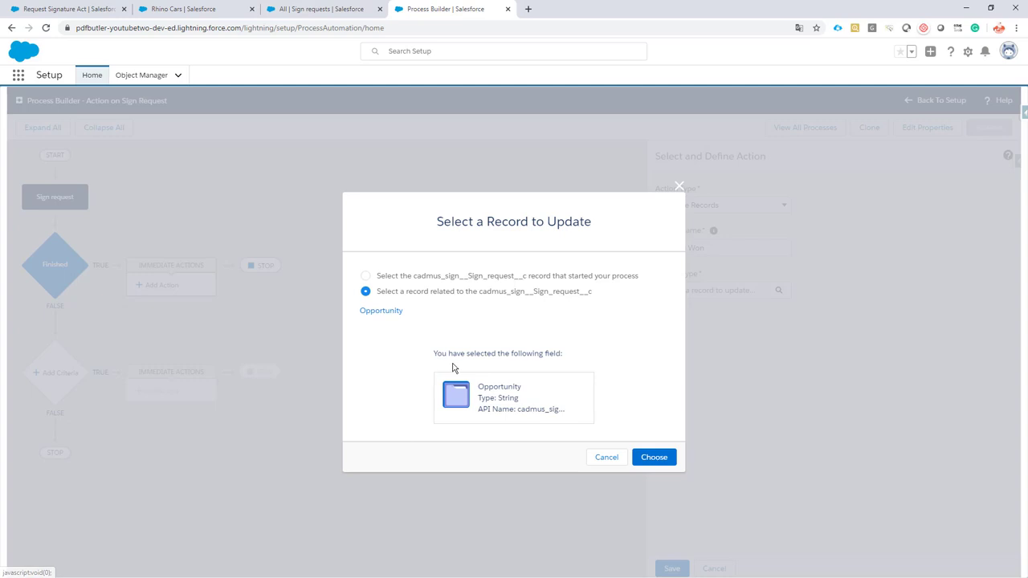
pyautogui.click(653, 457)
# Step: Make the Closed Won action set the opportunity's Stage to the picklist value Closed Won, and save the action
pyautogui.click(711, 402)
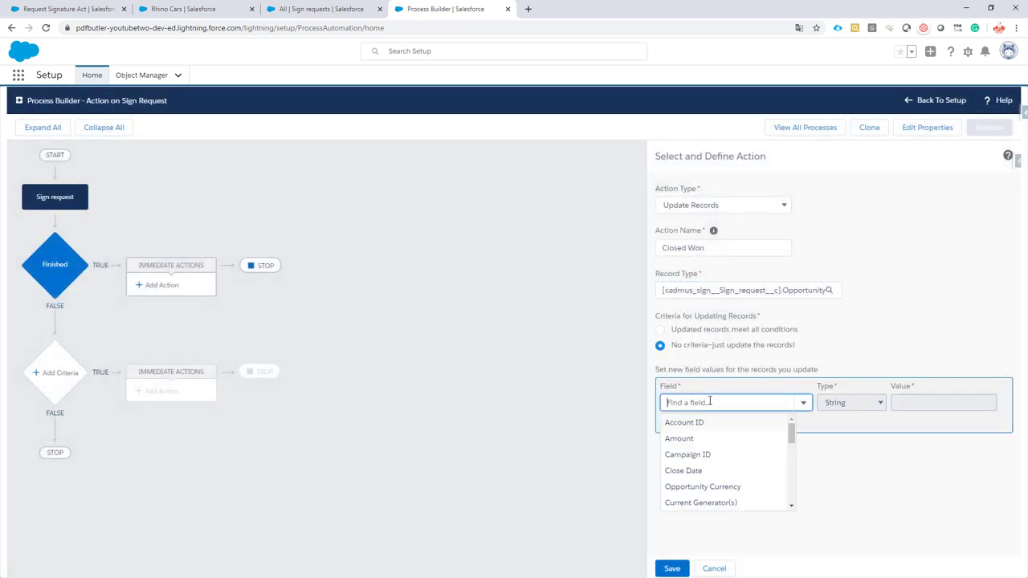
pyautogui.write('stage')
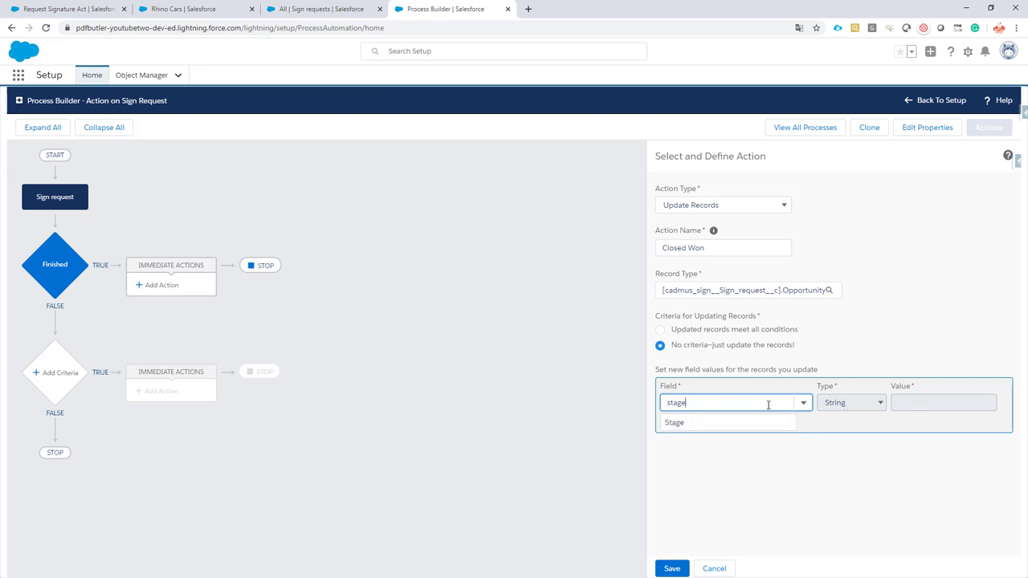
pyautogui.click(707, 423)
pyautogui.click(922, 404)
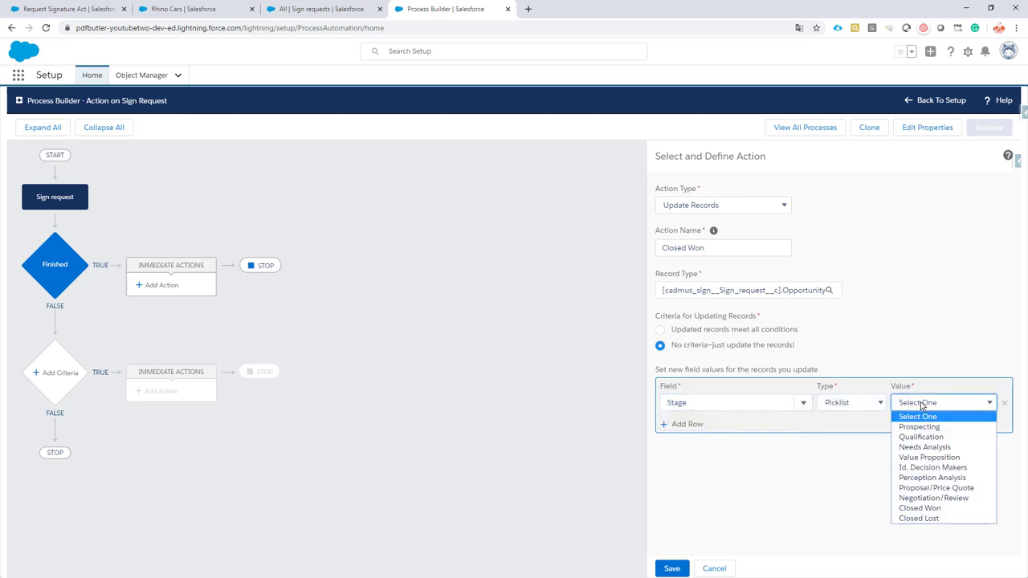
pyautogui.click(920, 508)
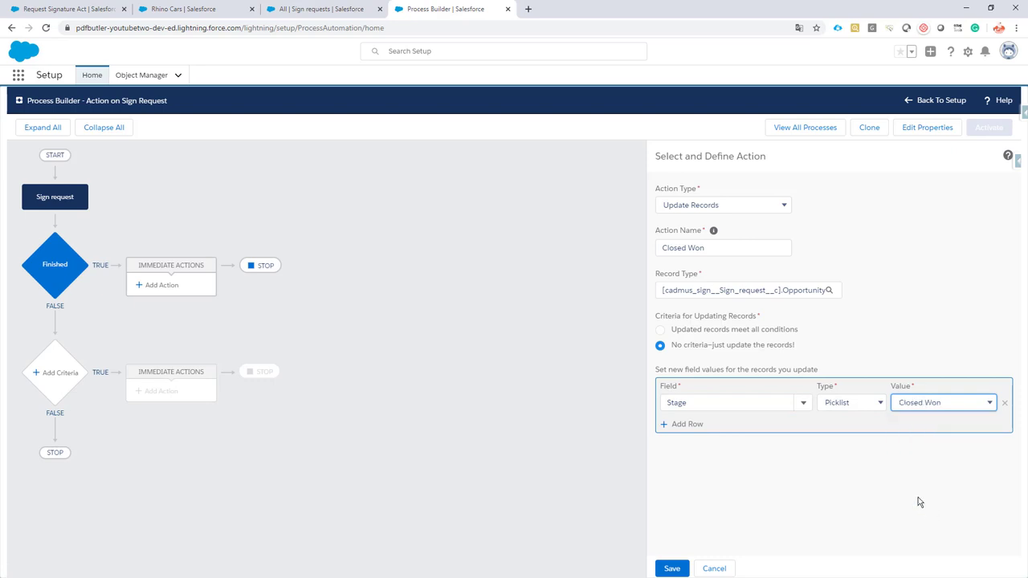
pyautogui.click(683, 569)
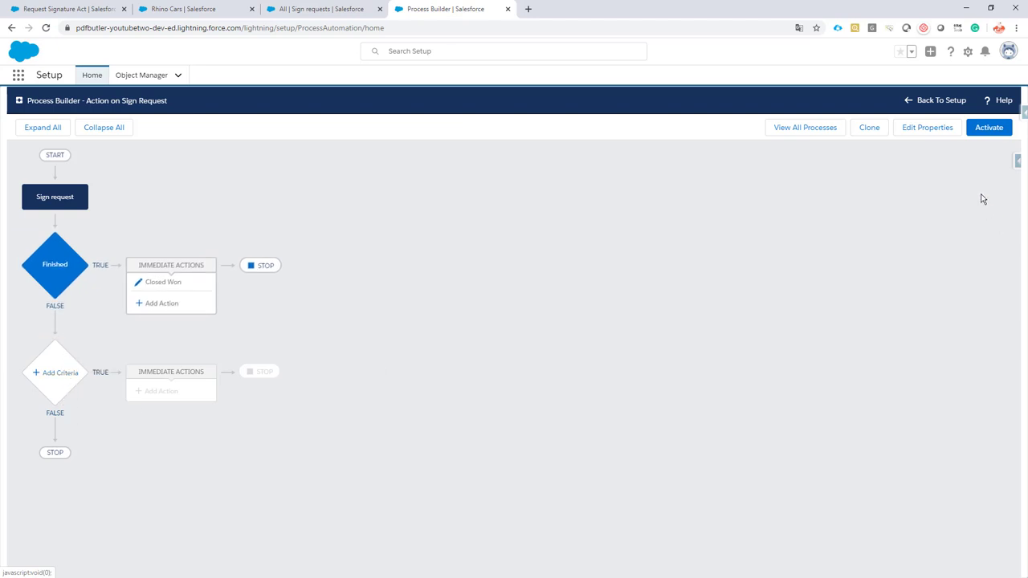
# Step: Activate the Action on Sign Request process and confirm the activation
pyautogui.click(990, 129)
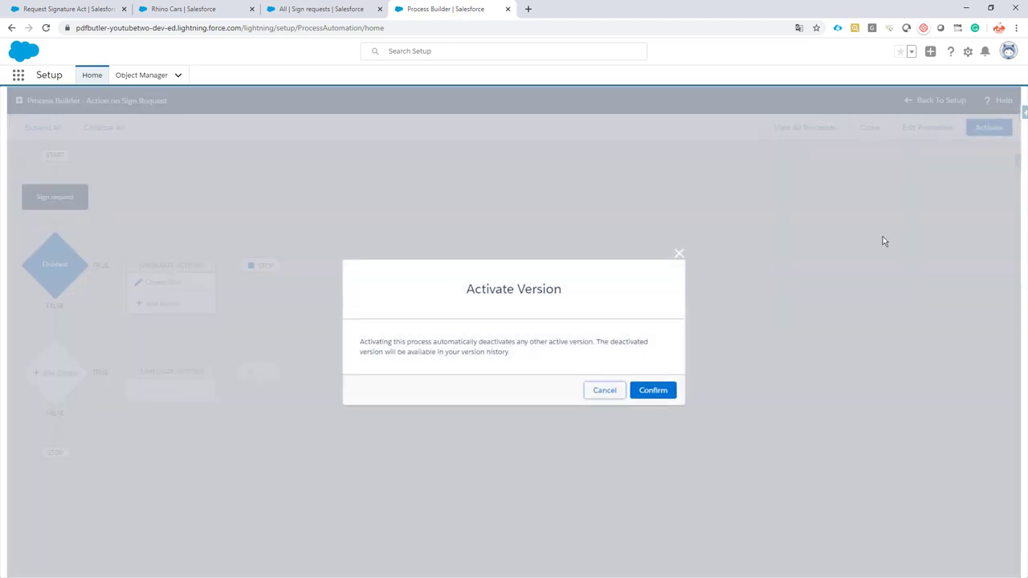
pyautogui.click(664, 387)
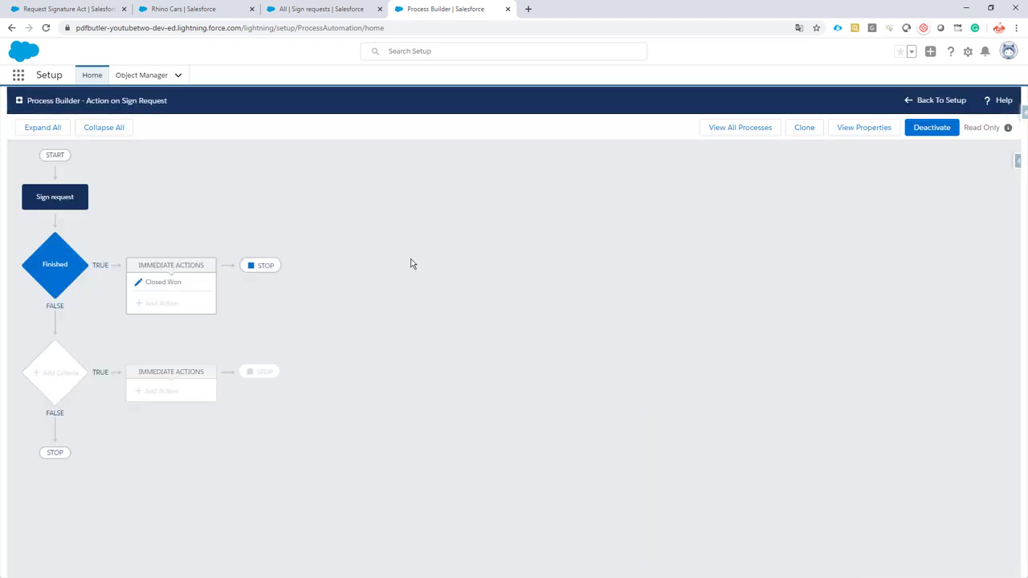
# Step: Look over the Rhino Cars opportunity, and inspect the details of the SIGN Butler - Demo doc config
pyautogui.click(187, 15)
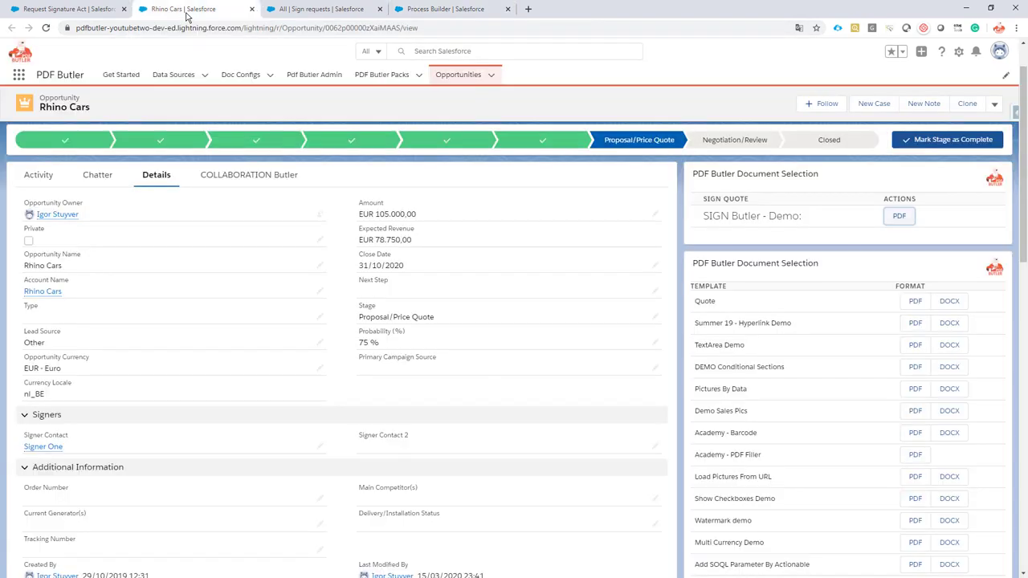
pyautogui.scroll(-5, 386, 195)
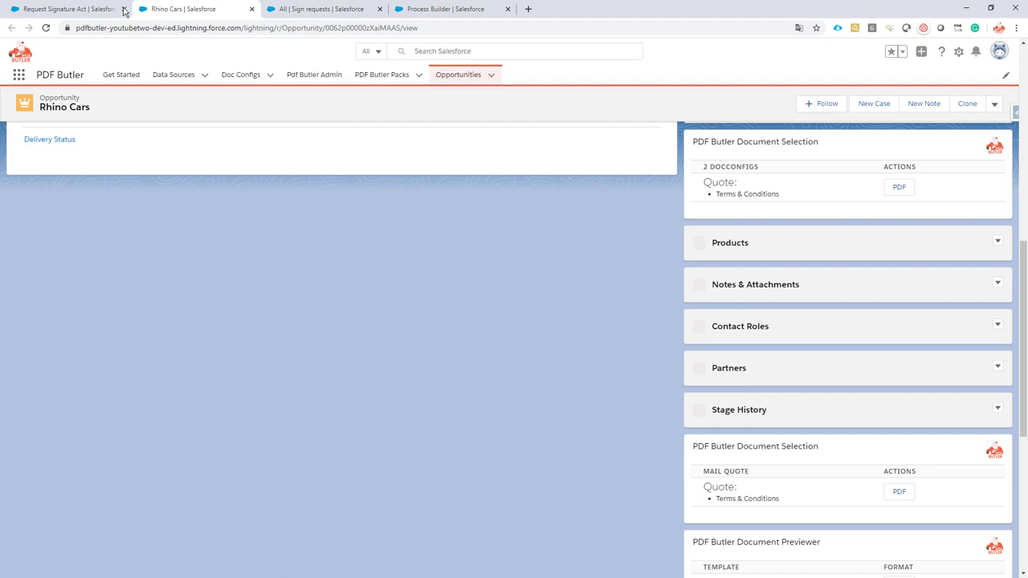
pyautogui.click(114, 12)
pyautogui.click(240, 74)
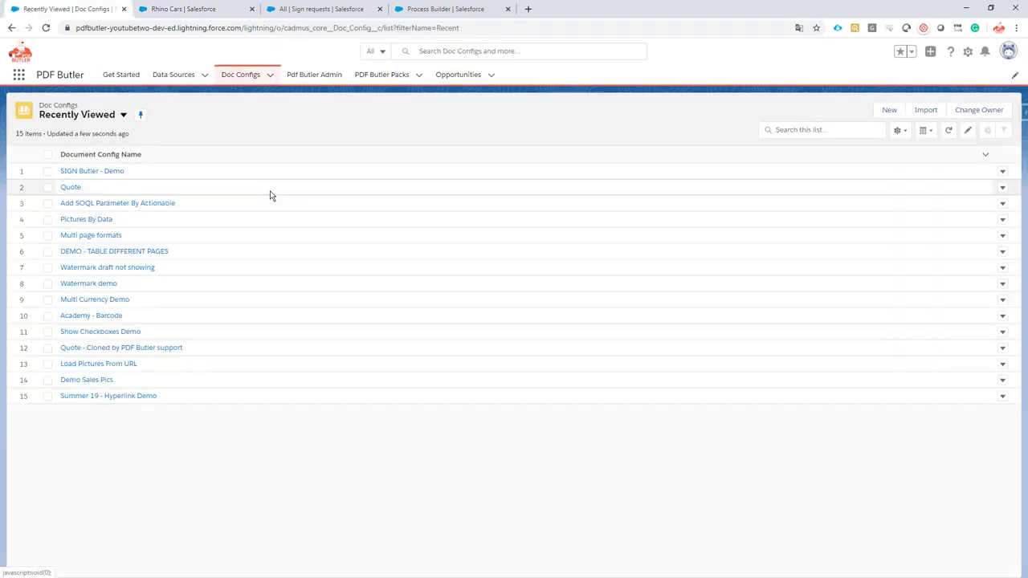
pyautogui.click(94, 174)
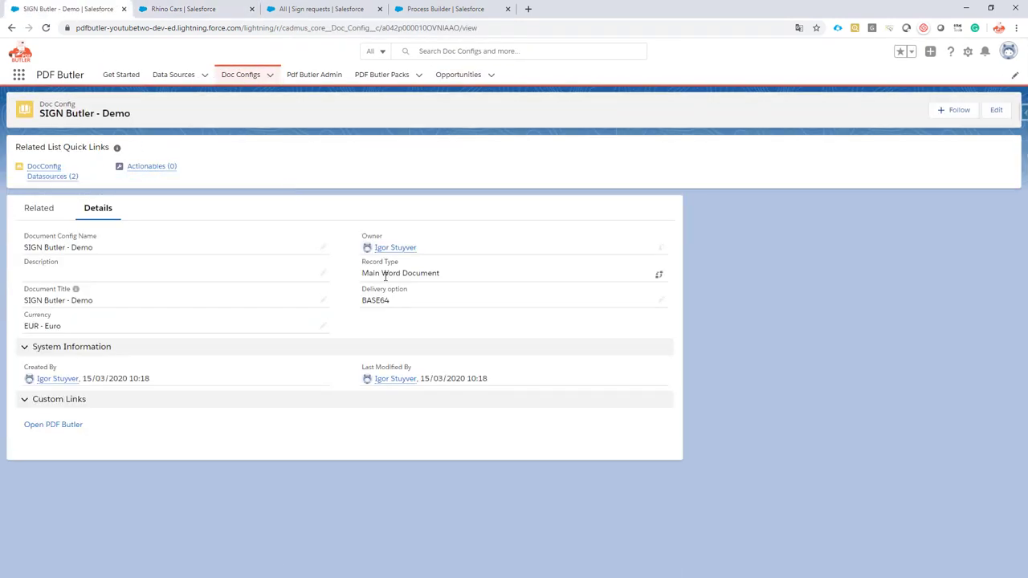
# Step: Generate the SIGN Butler - Demo document as PDF from the Rhino Cars opportunity to send it for signing
pyautogui.click(183, 8)
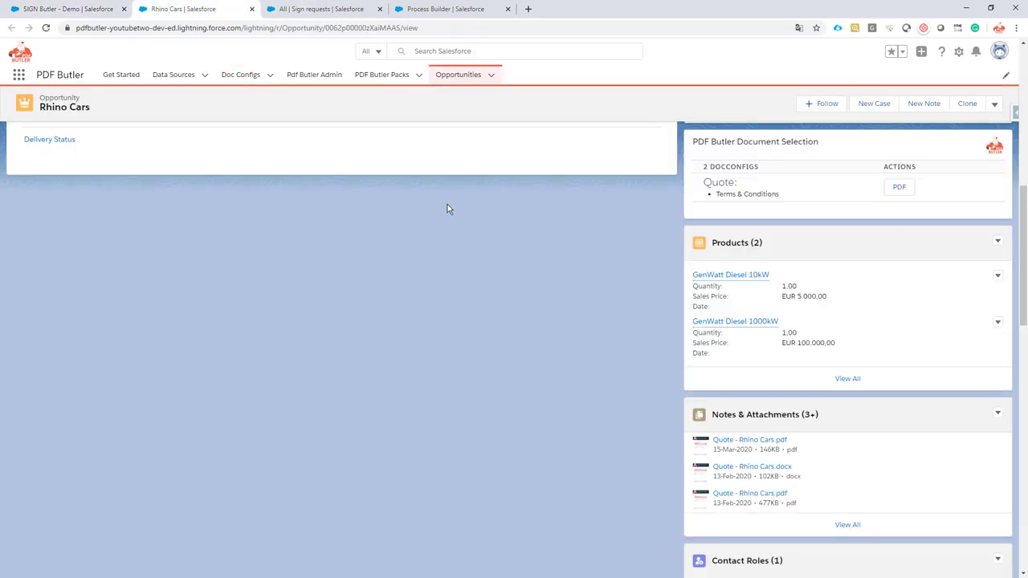
pyautogui.scroll(10, 439, 225)
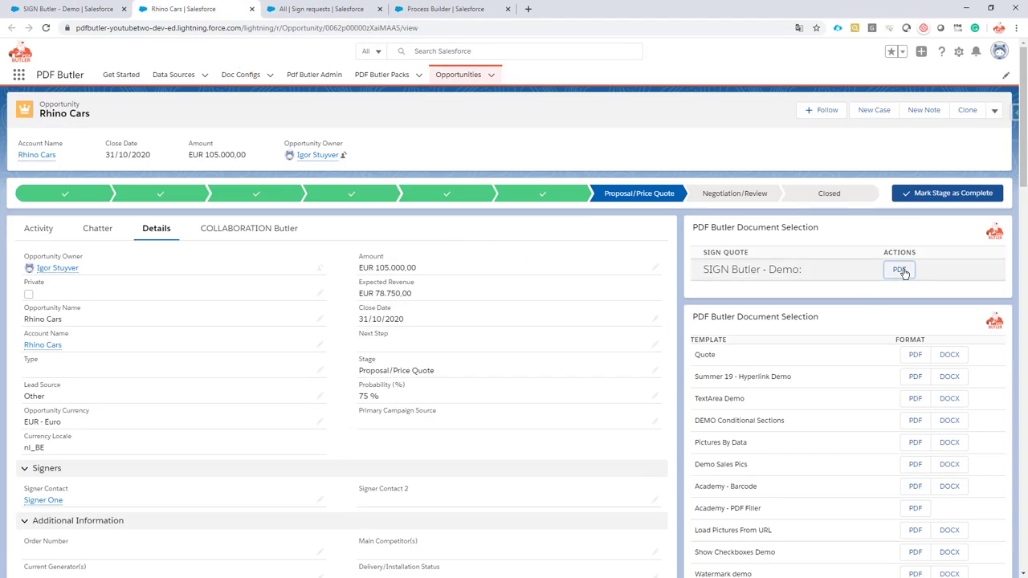
pyautogui.click(902, 272)
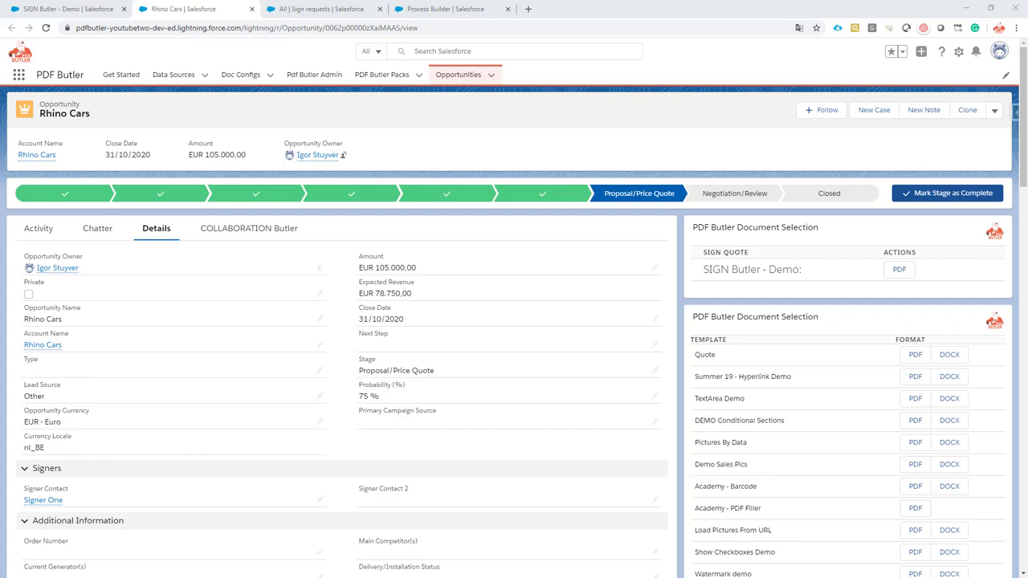
# Step: Switch to the signing request e-mail in Outlook and open its Rhino Cars document to review it up to the signature field
pyautogui.hotkey('alt', 'Tab')
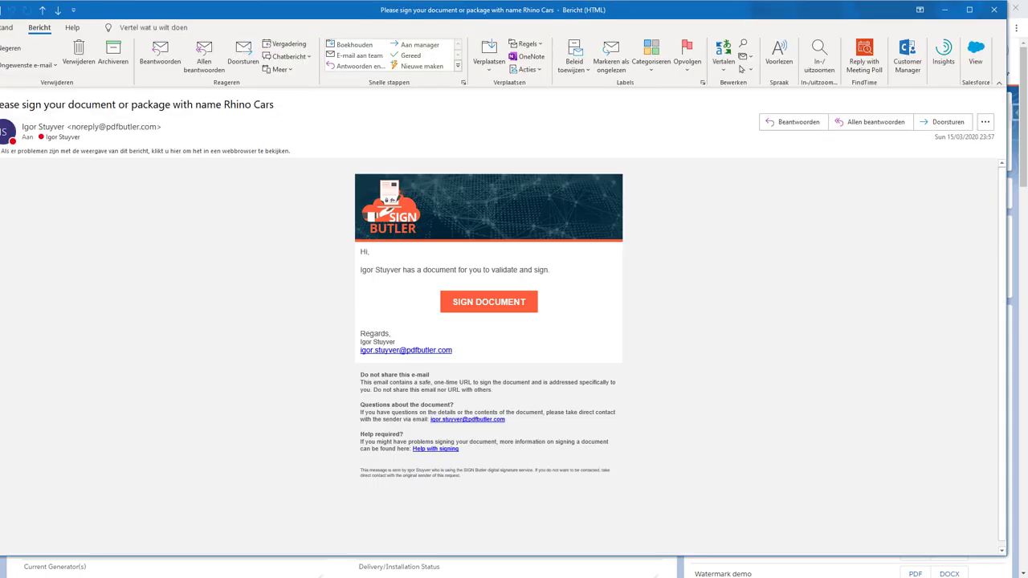
pyautogui.click(480, 304)
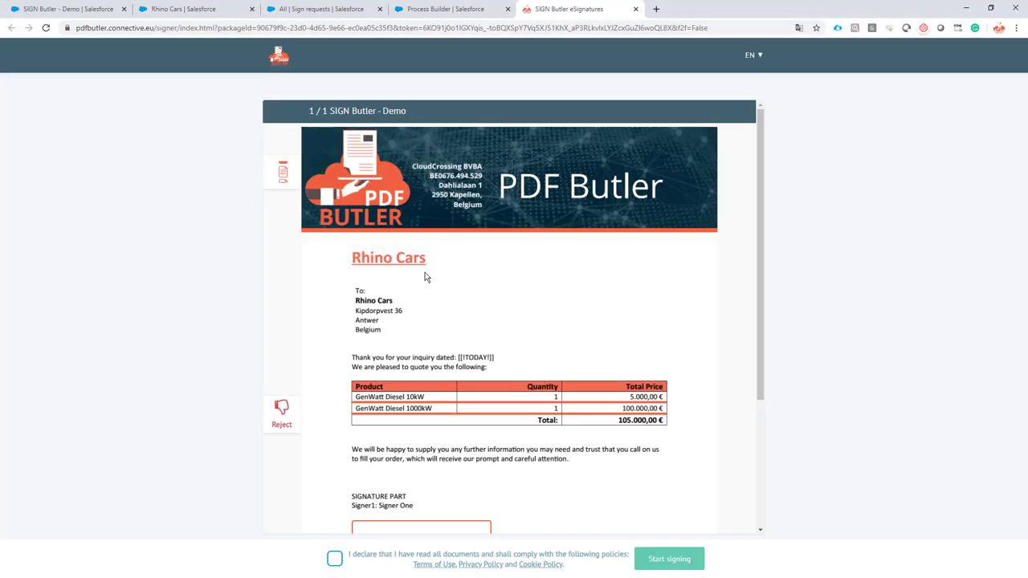
pyautogui.scroll(-3, 387, 290)
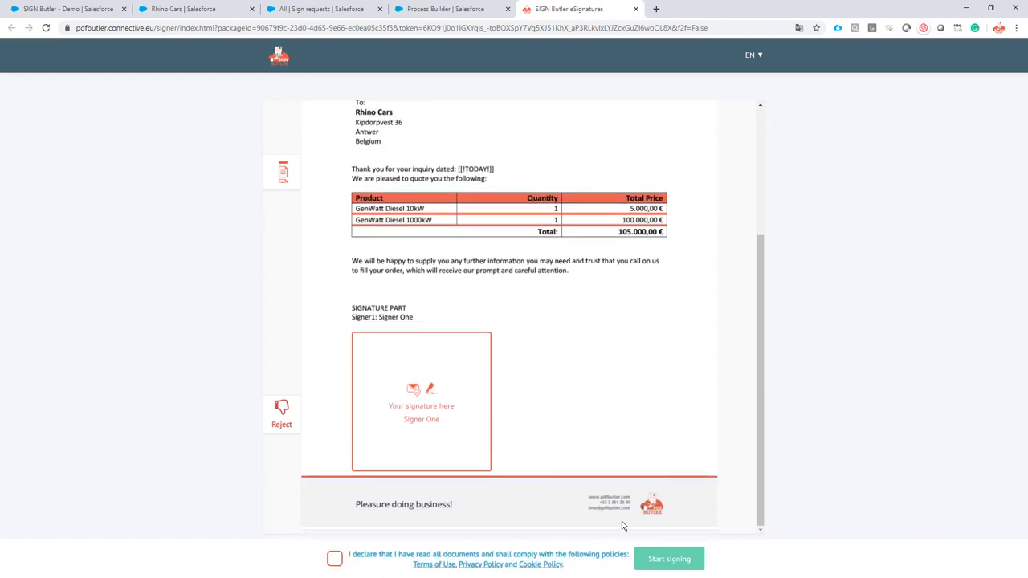
# Step: Accept the signing policies and start signing the document with the Manual method
pyautogui.click(335, 559)
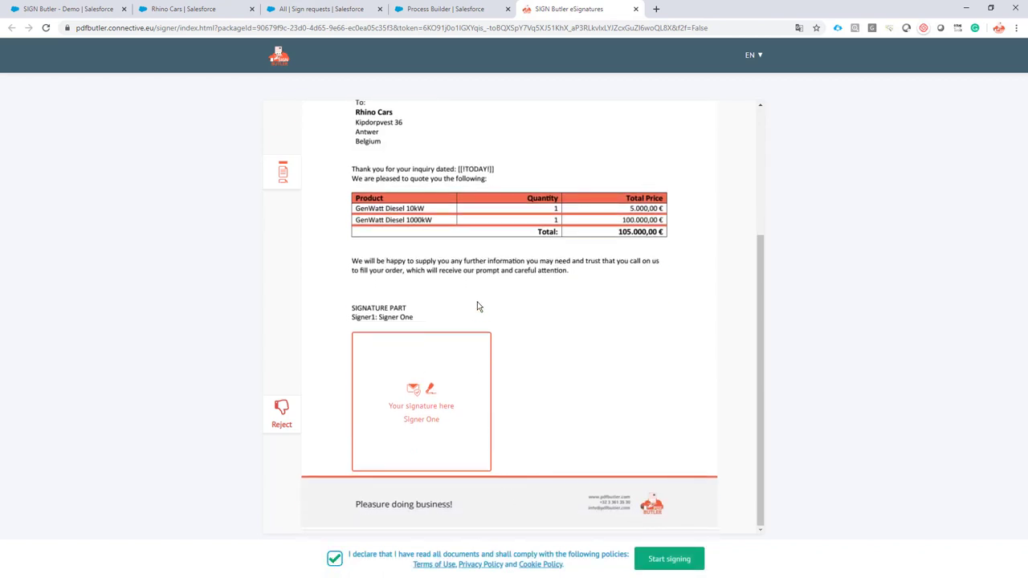
pyautogui.click(670, 561)
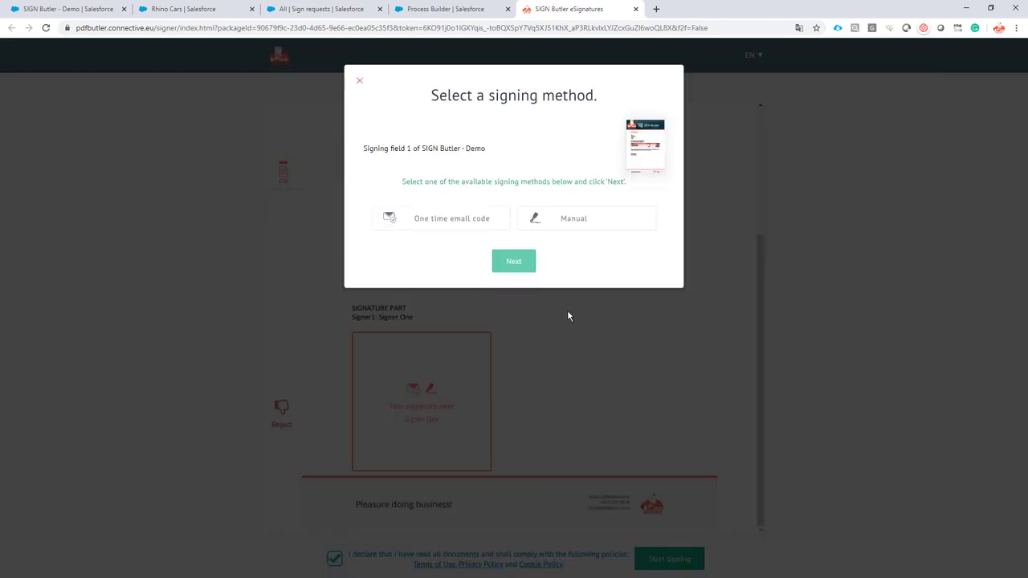
pyautogui.click(573, 225)
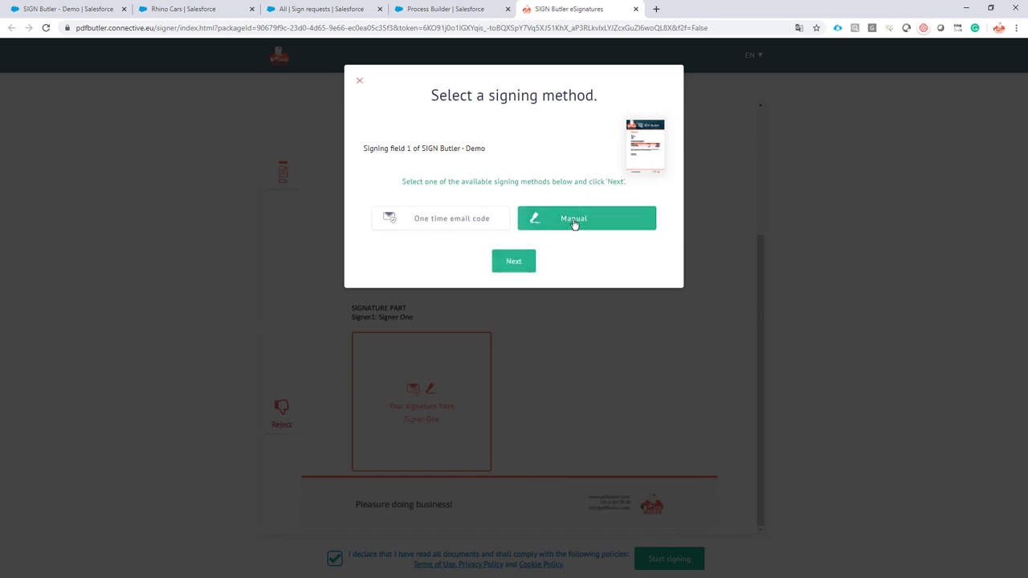
pyautogui.click(516, 265)
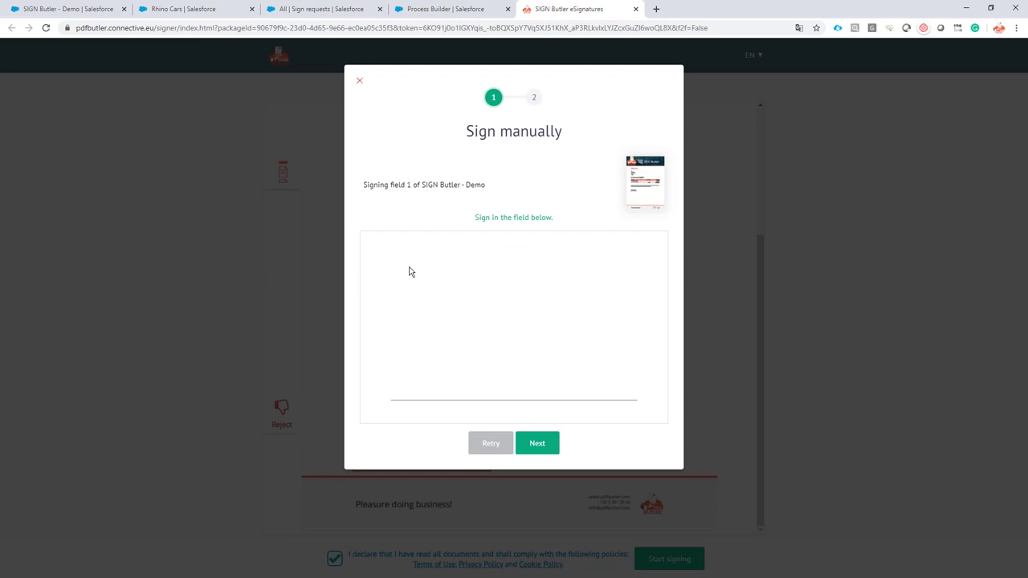
# Step: Draw a two-line handwritten signature in the signing field and submit it
pyautogui.moveTo(407, 260)
pyautogui.mouseDown()
pyautogui.moveTo(439, 252)
pyautogui.moveTo(412, 287)
pyautogui.mouseUp()
pyautogui.moveTo(467, 268)
pyautogui.mouseDown()
pyautogui.moveTo(463, 321)
pyautogui.moveTo(535, 271)
pyautogui.moveTo(573, 282)
pyautogui.mouseUp()
pyautogui.moveTo(501, 330)
pyautogui.mouseDown()
pyautogui.moveTo(436, 368)
pyautogui.moveTo(558, 362)
pyautogui.moveTo(588, 343)
pyautogui.mouseUp()
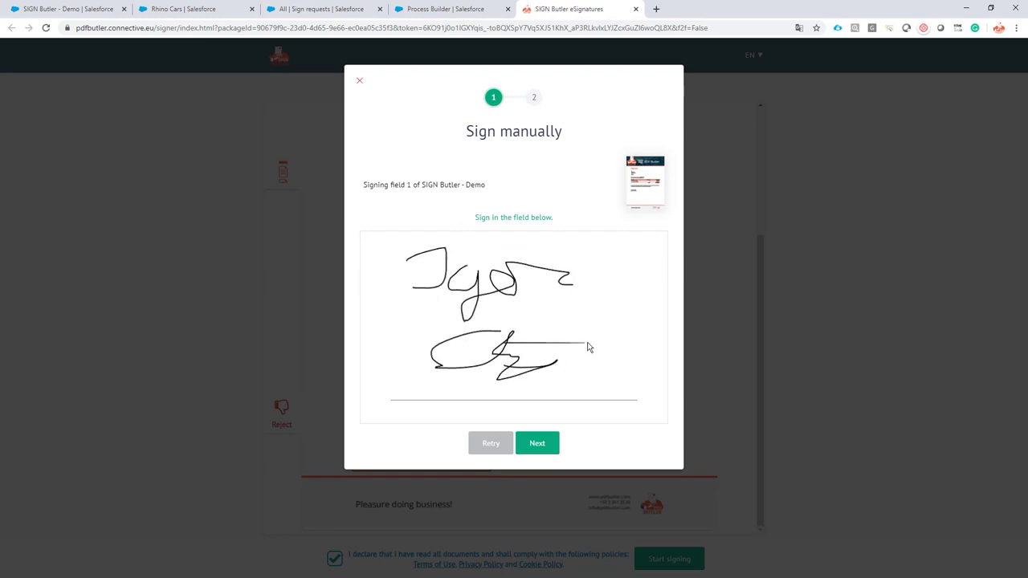
pyautogui.click(537, 444)
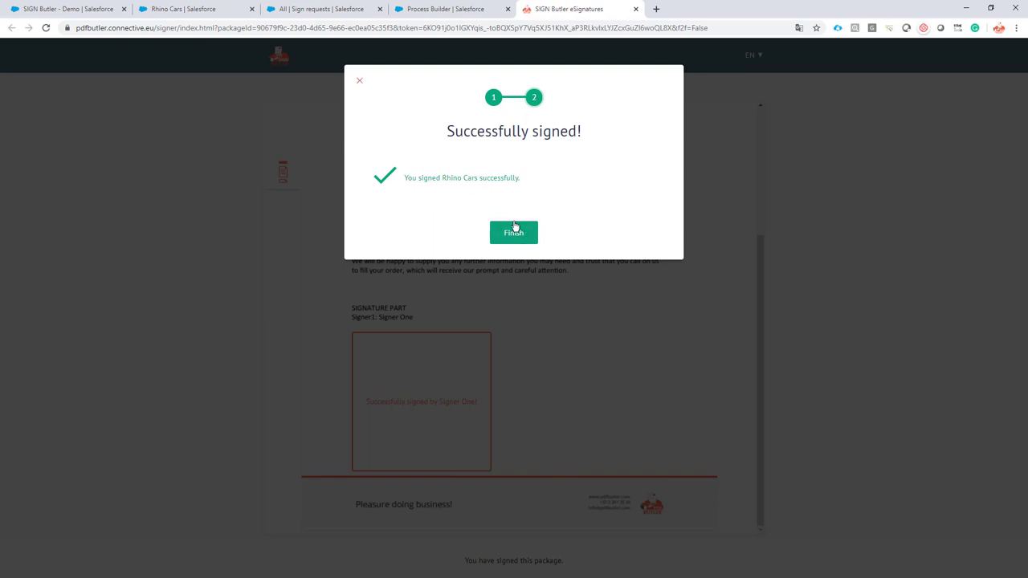
# Step: Refresh the list of all sign requests and check the status of the newest Rhino Cars request
pyautogui.click(299, 11)
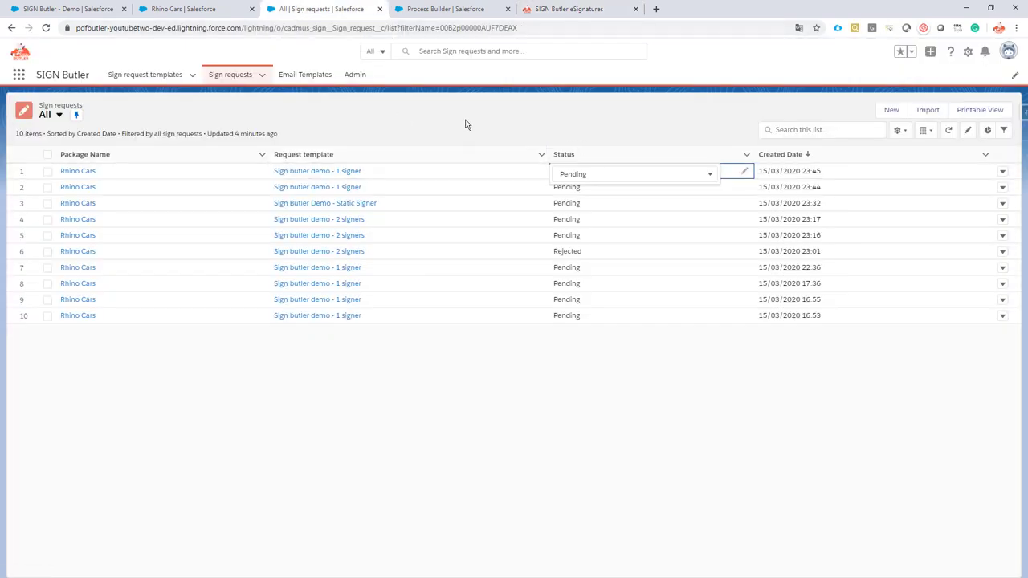
pyautogui.click(948, 130)
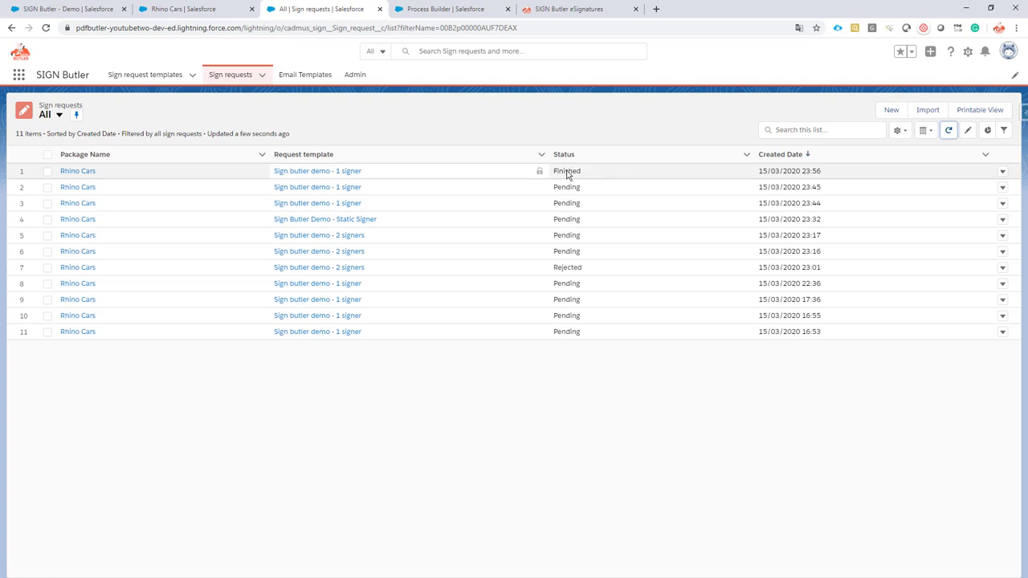
# Step: Check the Rhino Cars opportunity's stage and preview the attached SIGN Butler - Demo-signed.pdf down to its signature
pyautogui.click(197, 10)
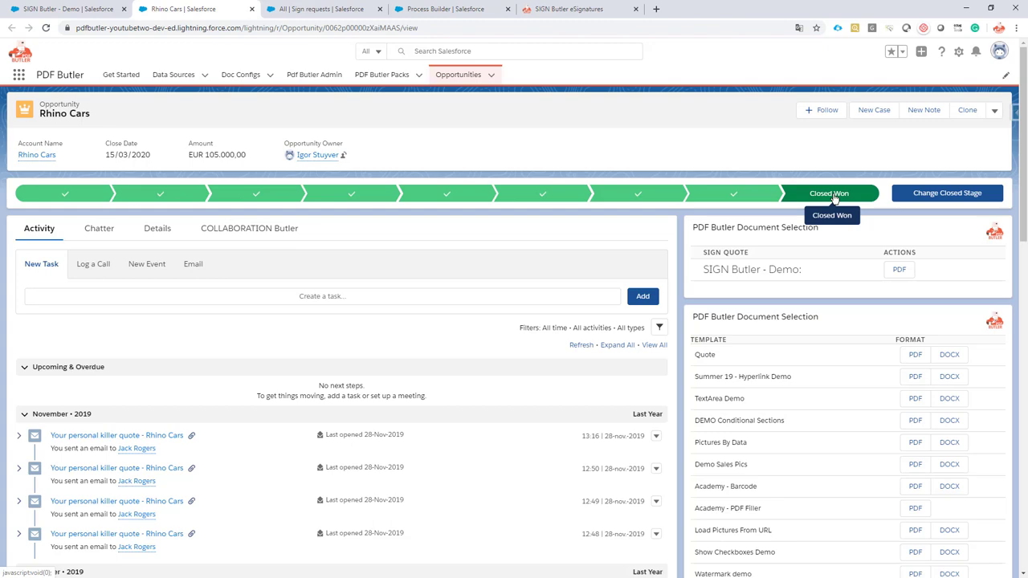
pyautogui.scroll(-7, 834, 199)
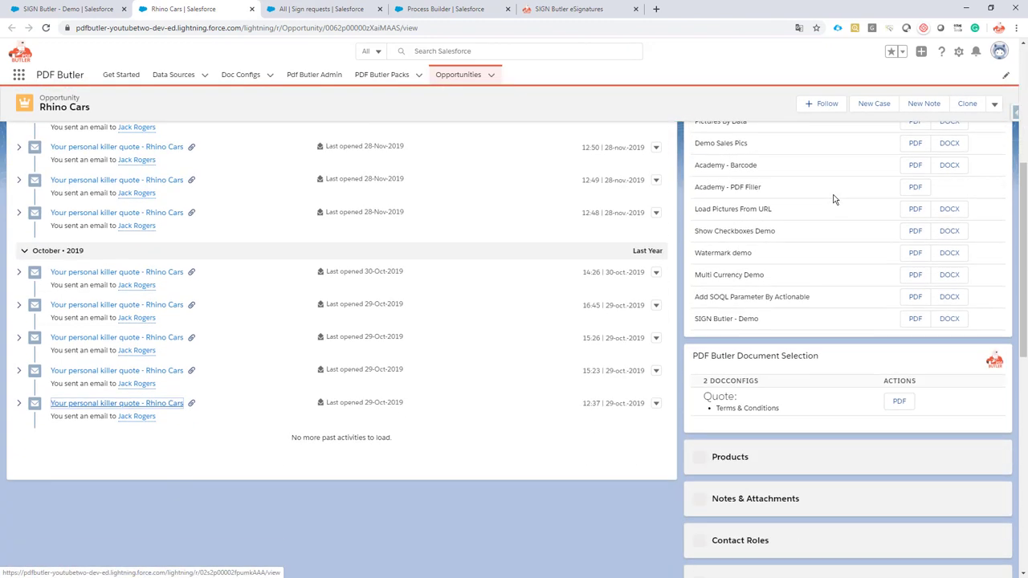
pyautogui.scroll(-2, 835, 241)
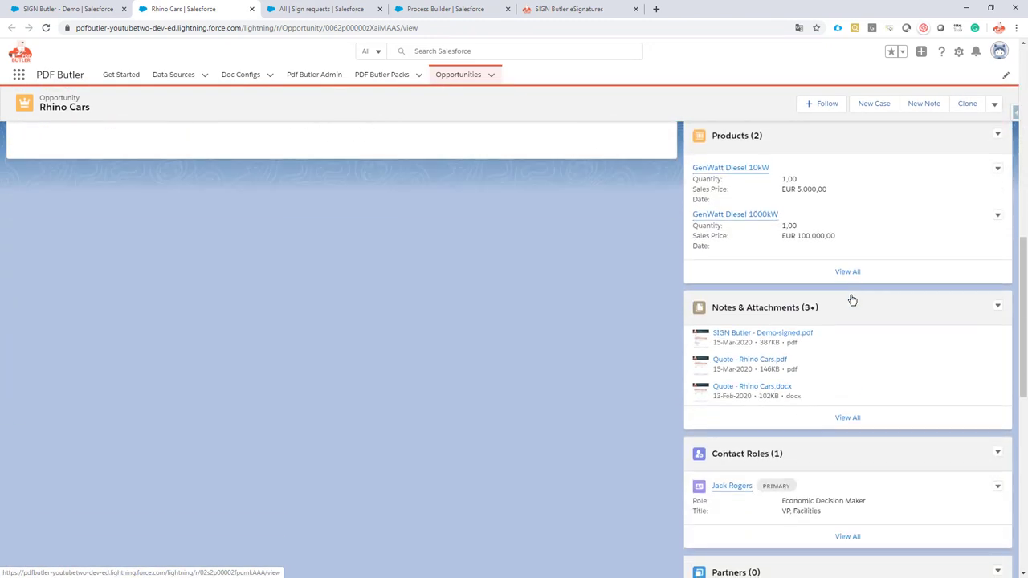
pyautogui.click(767, 332)
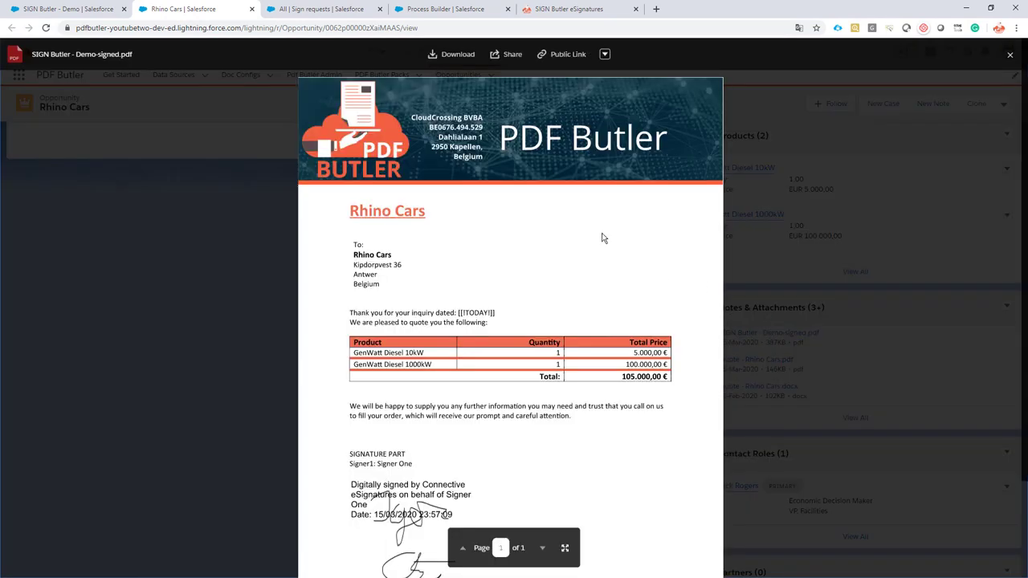
pyautogui.scroll(-3, 594, 233)
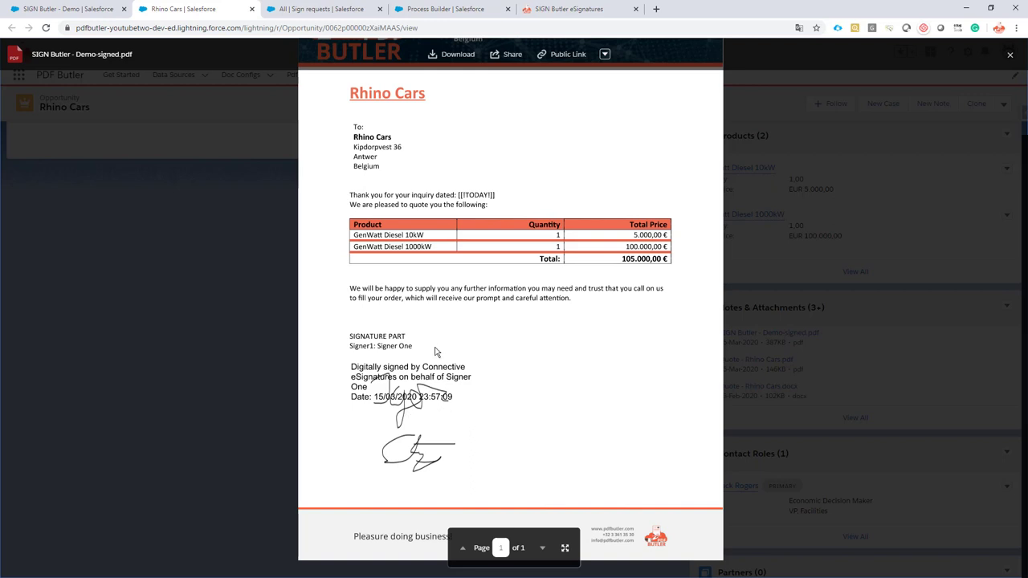
# Step: Return to the Action on Sign Request process and review the settings of its Closed Won action
pyautogui.click(421, 11)
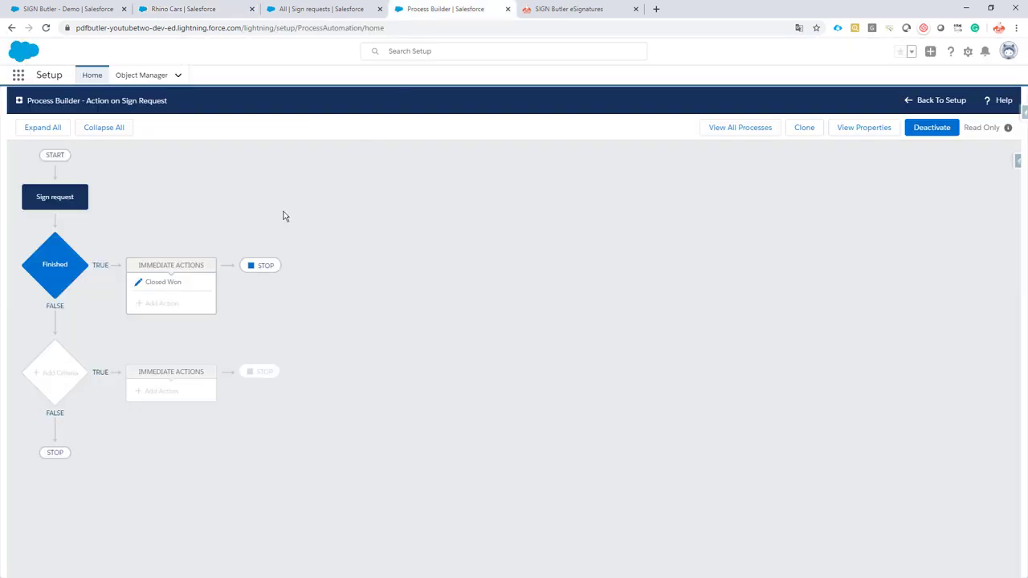
pyautogui.click(178, 286)
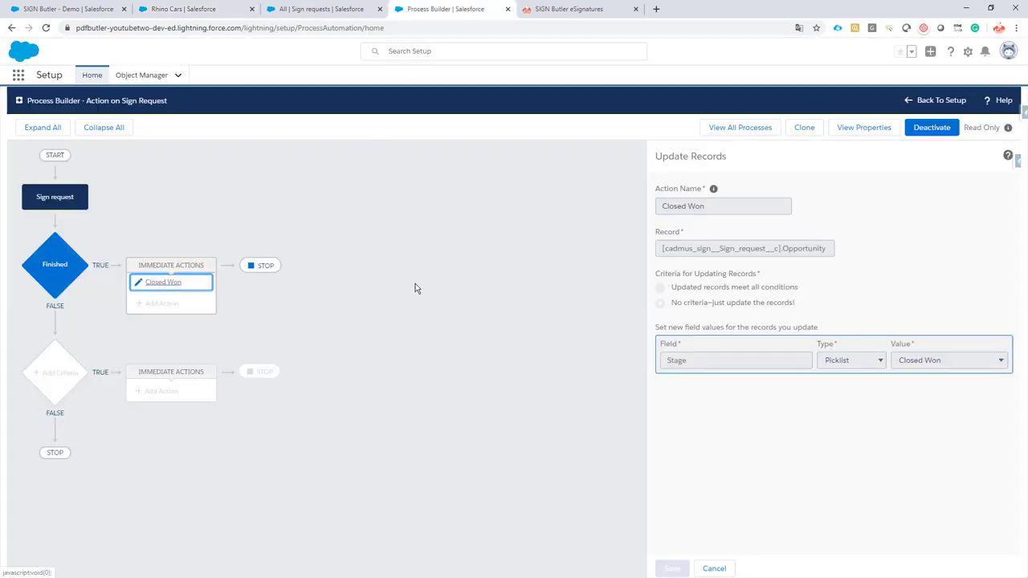